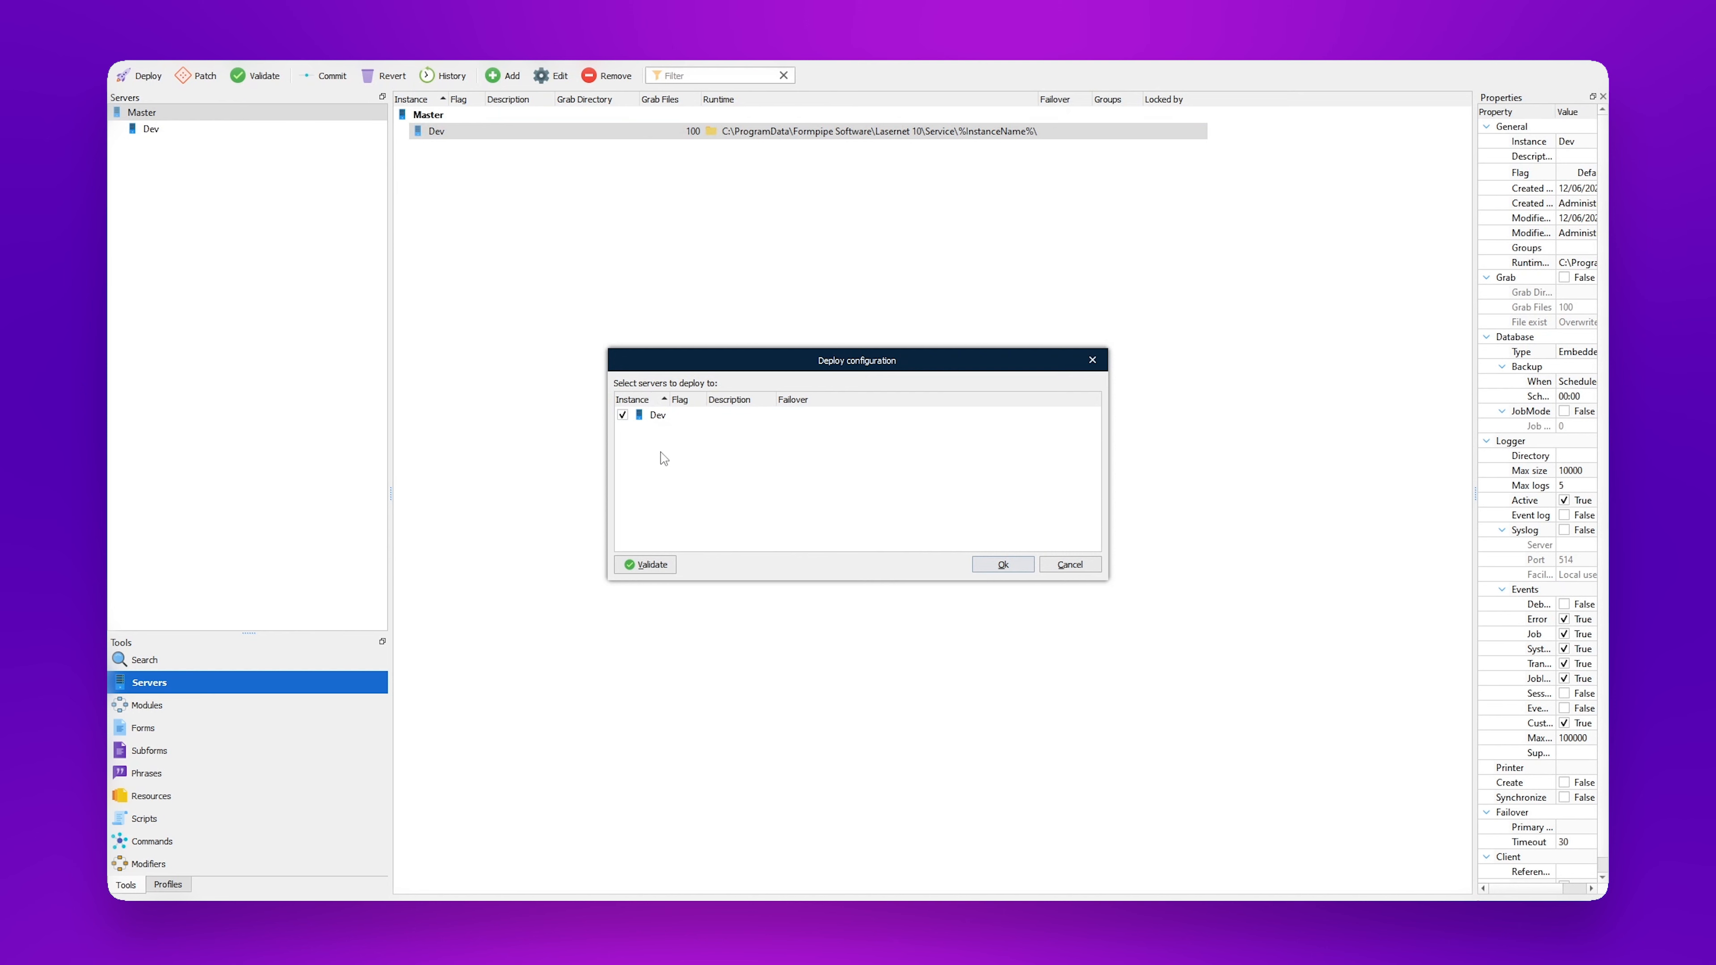
Step: Deploy the configuration to the Dev server and close the deployment progress window
left_click(1003, 566)
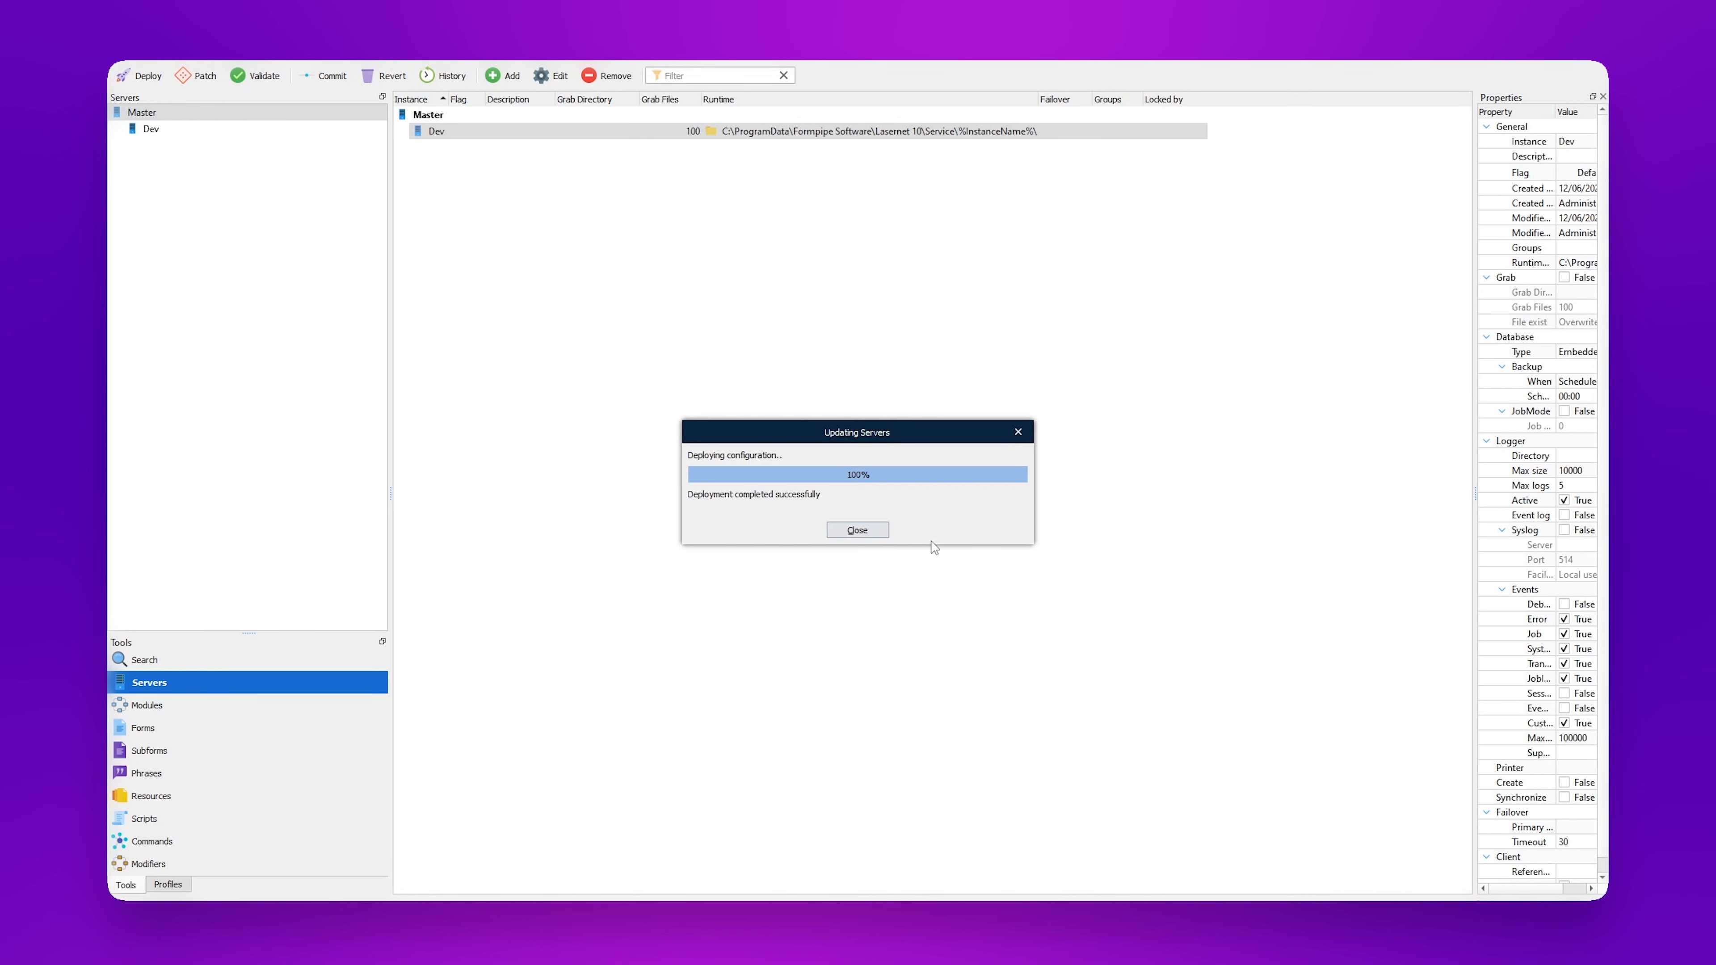
left_click(858, 531)
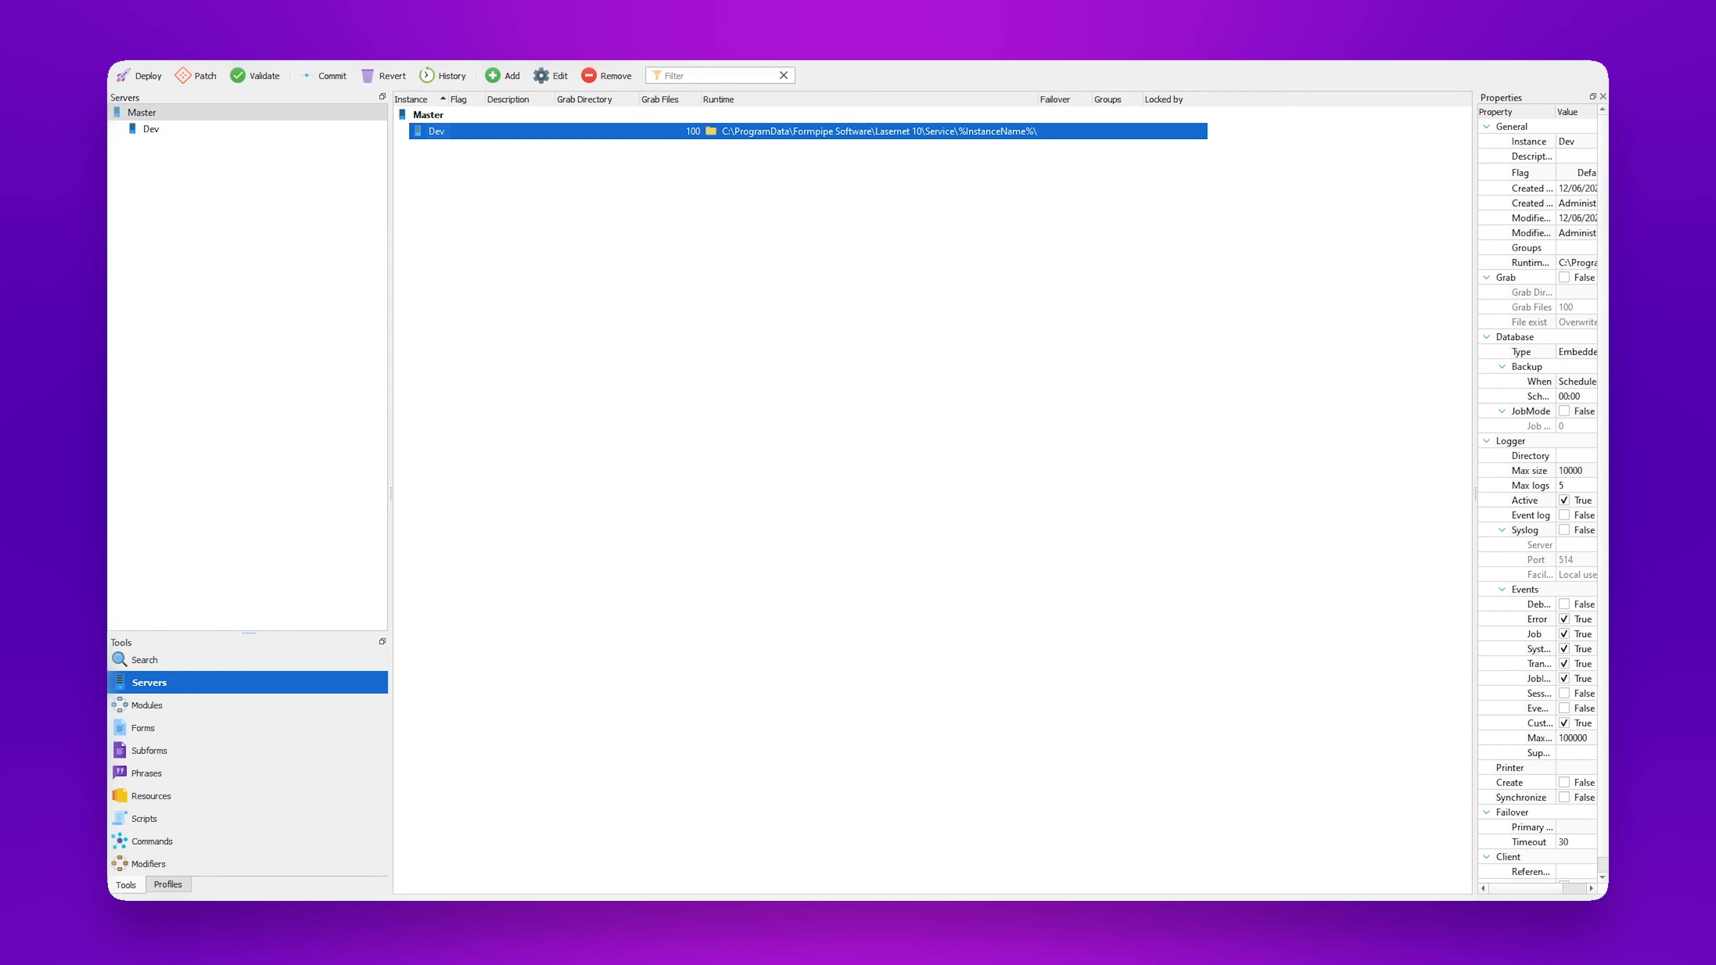
Step: In Lasernet Server License Manager, add a Lasernet Service instance named Prod on port 3280
left_click_drag(968, 240, 986, 191)
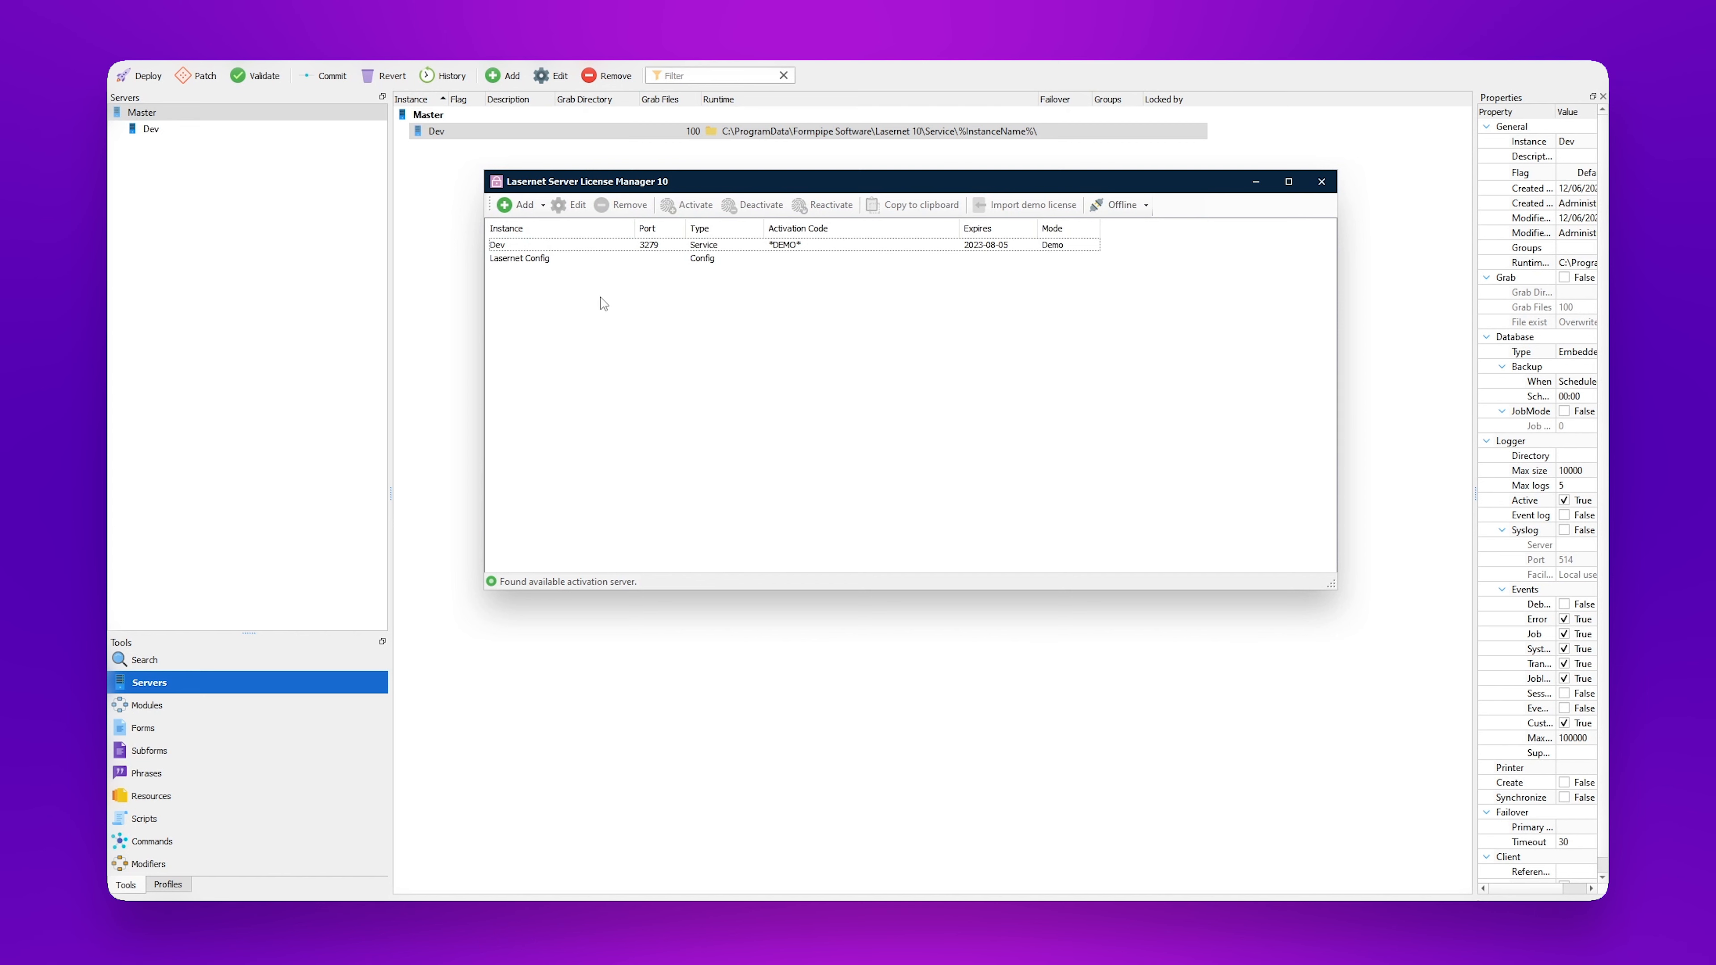
left_click(499, 246)
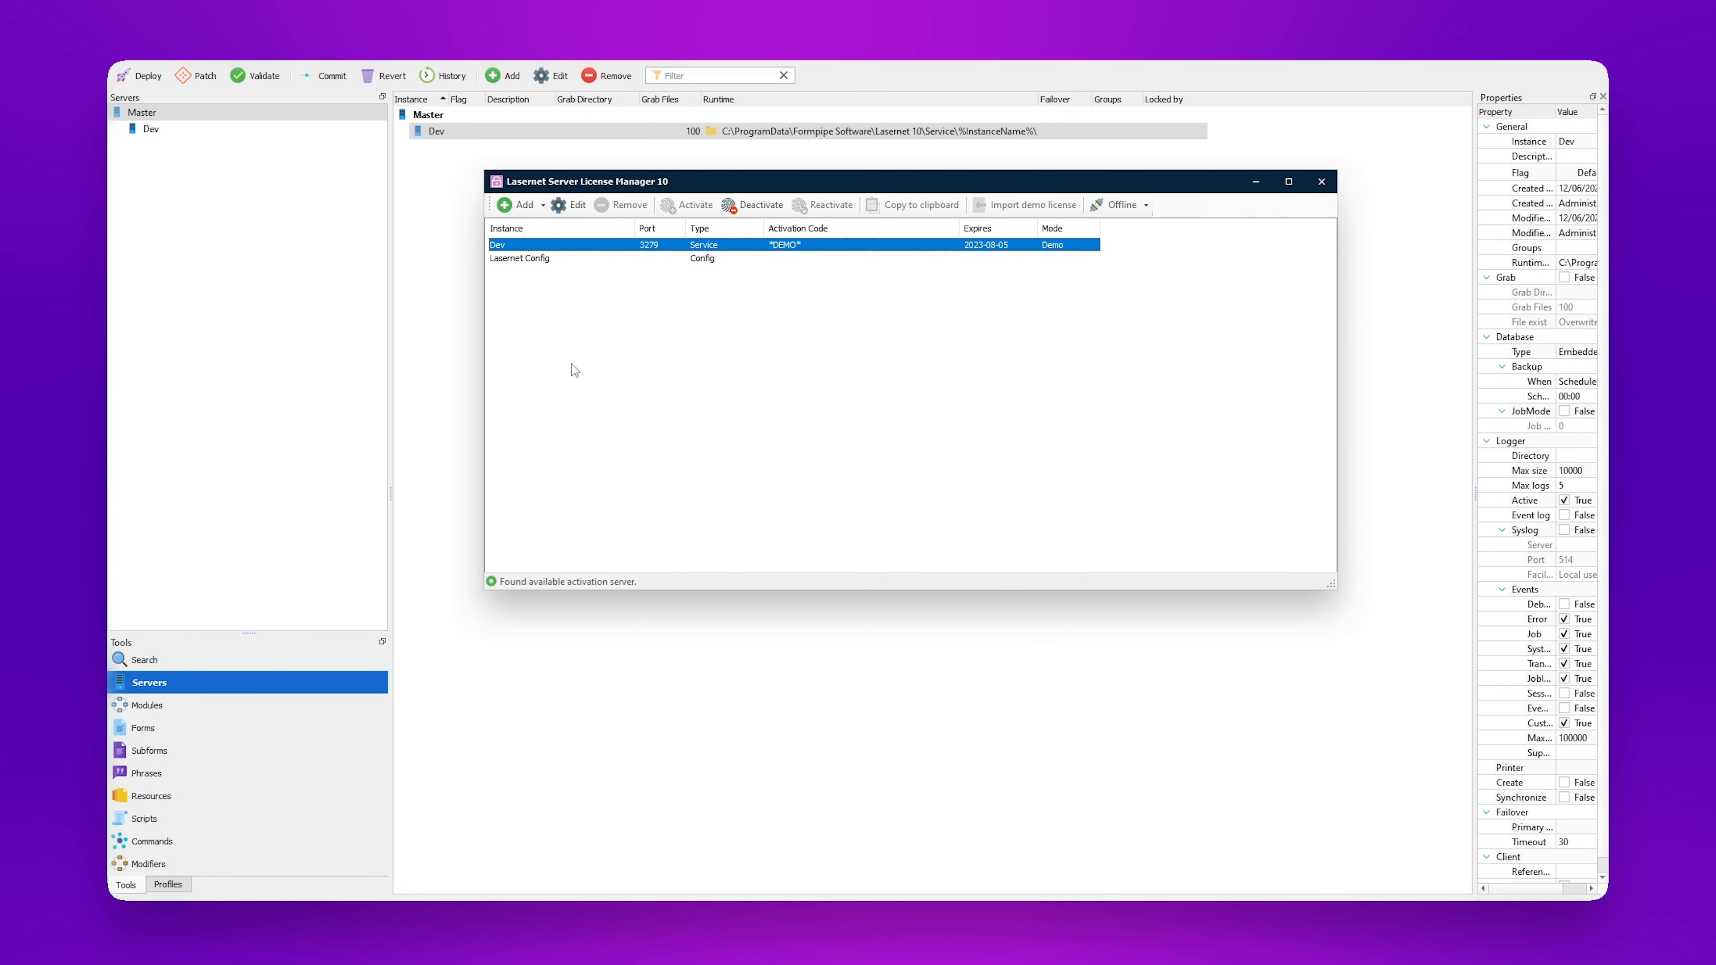
left_click(517, 210)
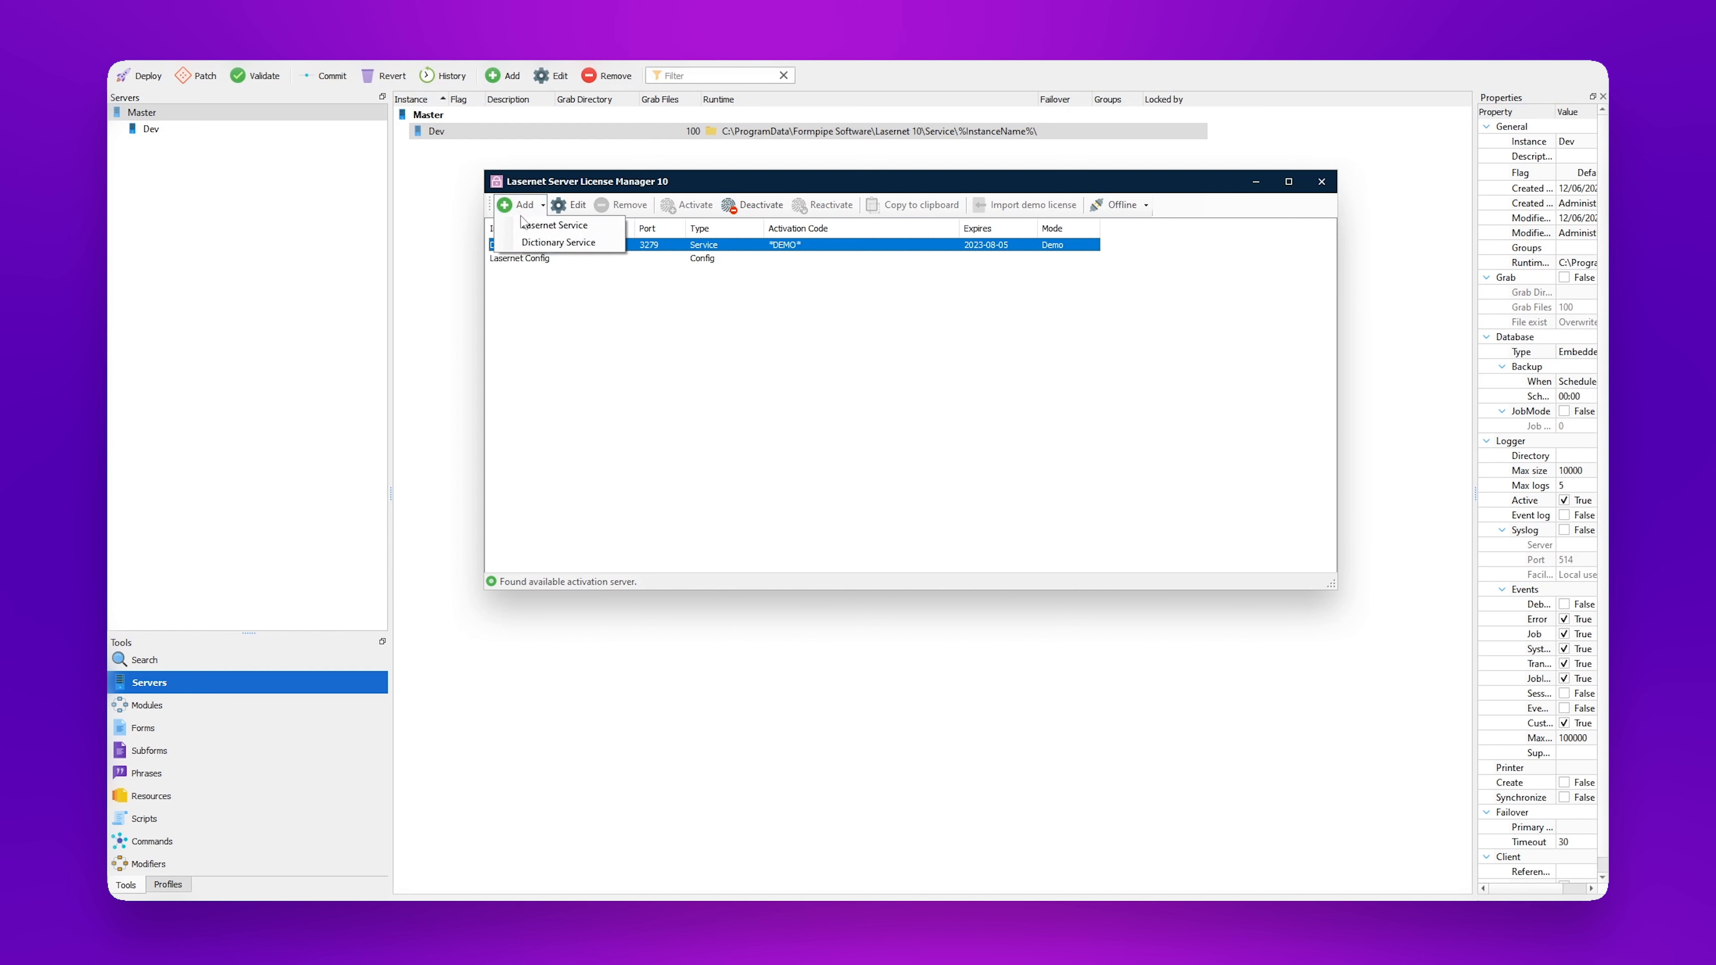
left_click(554, 226)
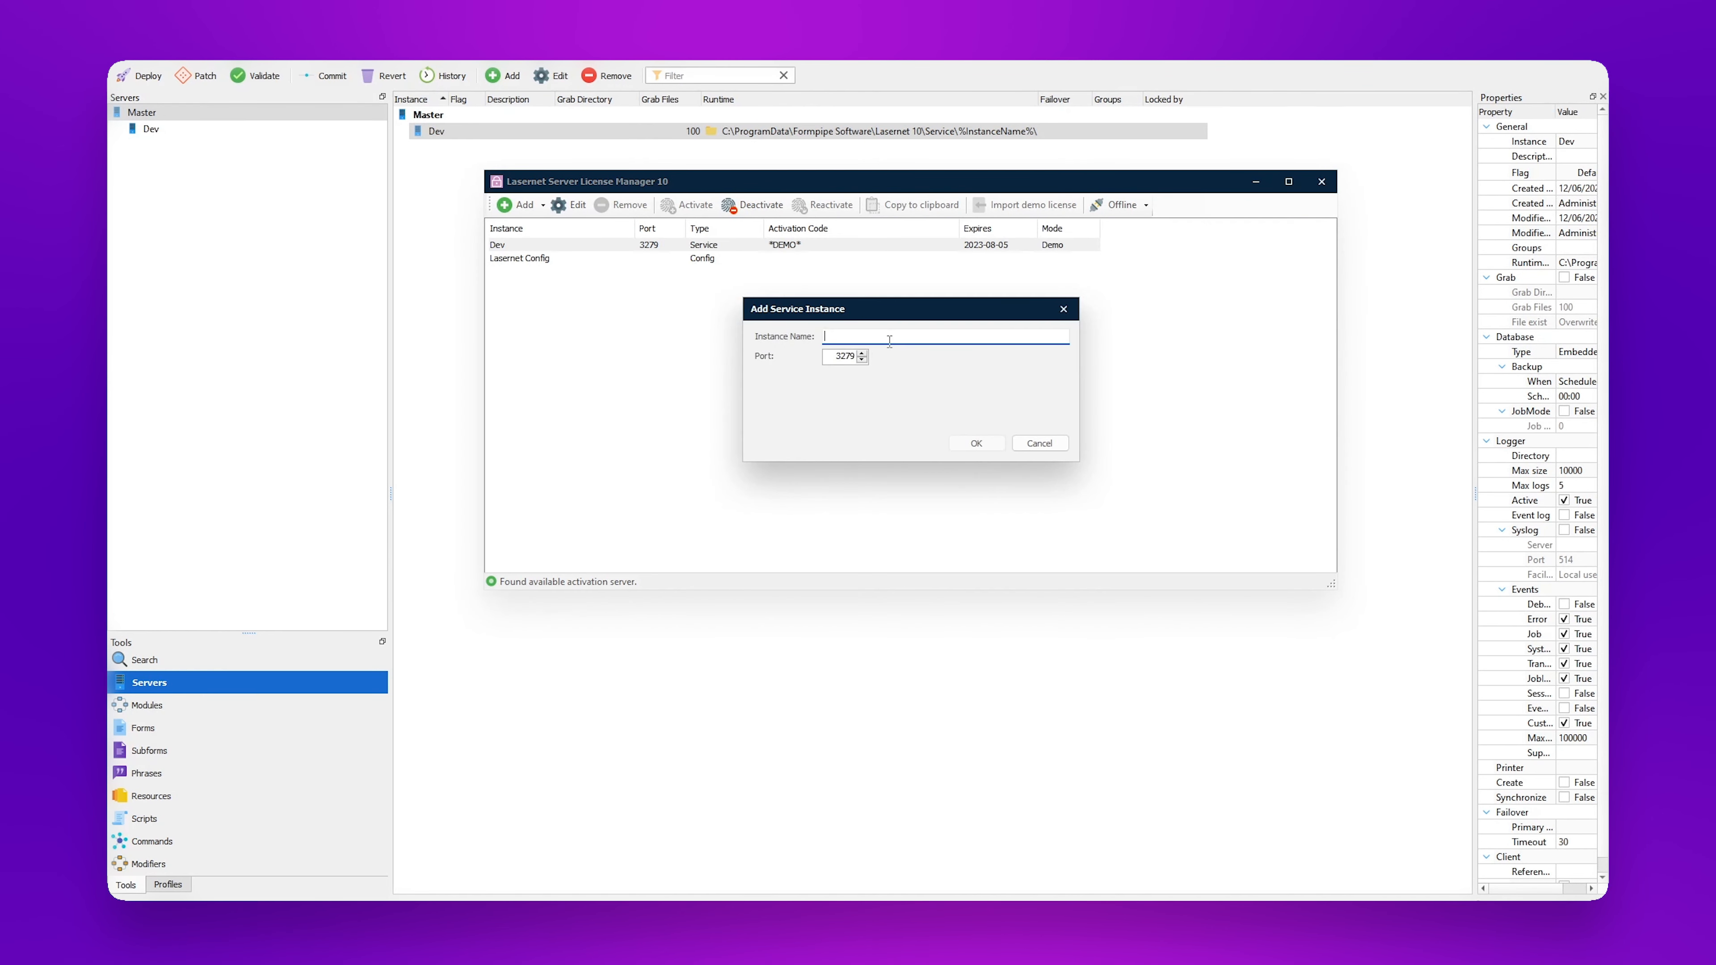
type("Prod")
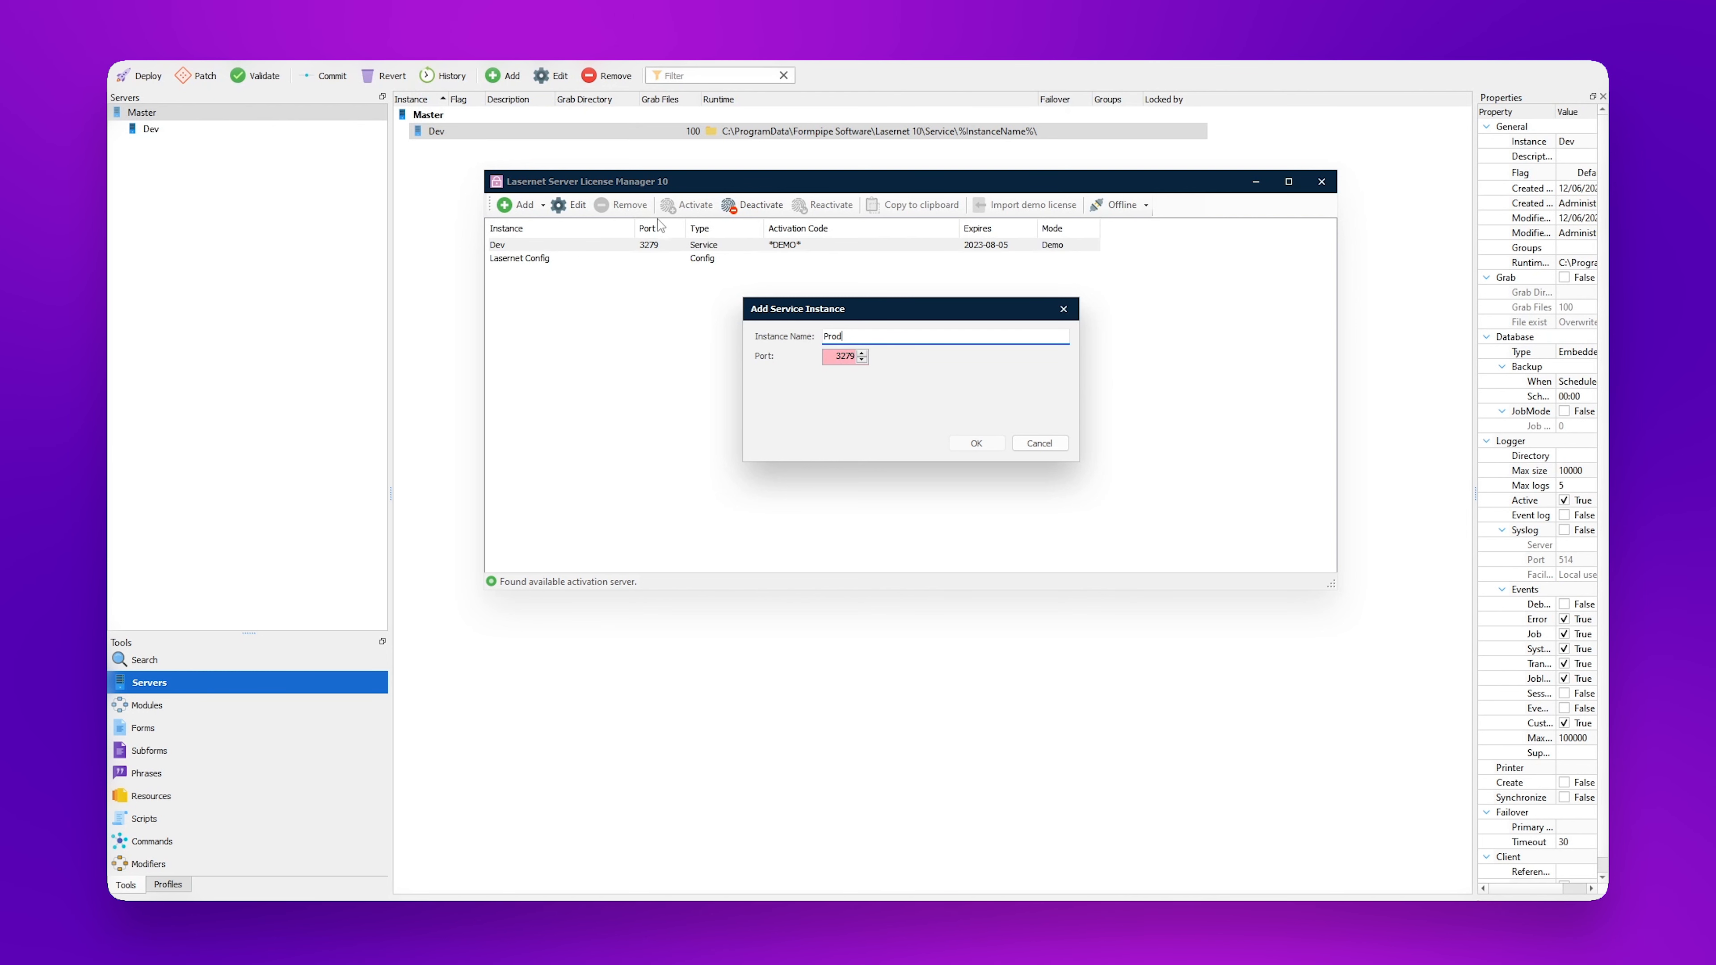
left_click(862, 353)
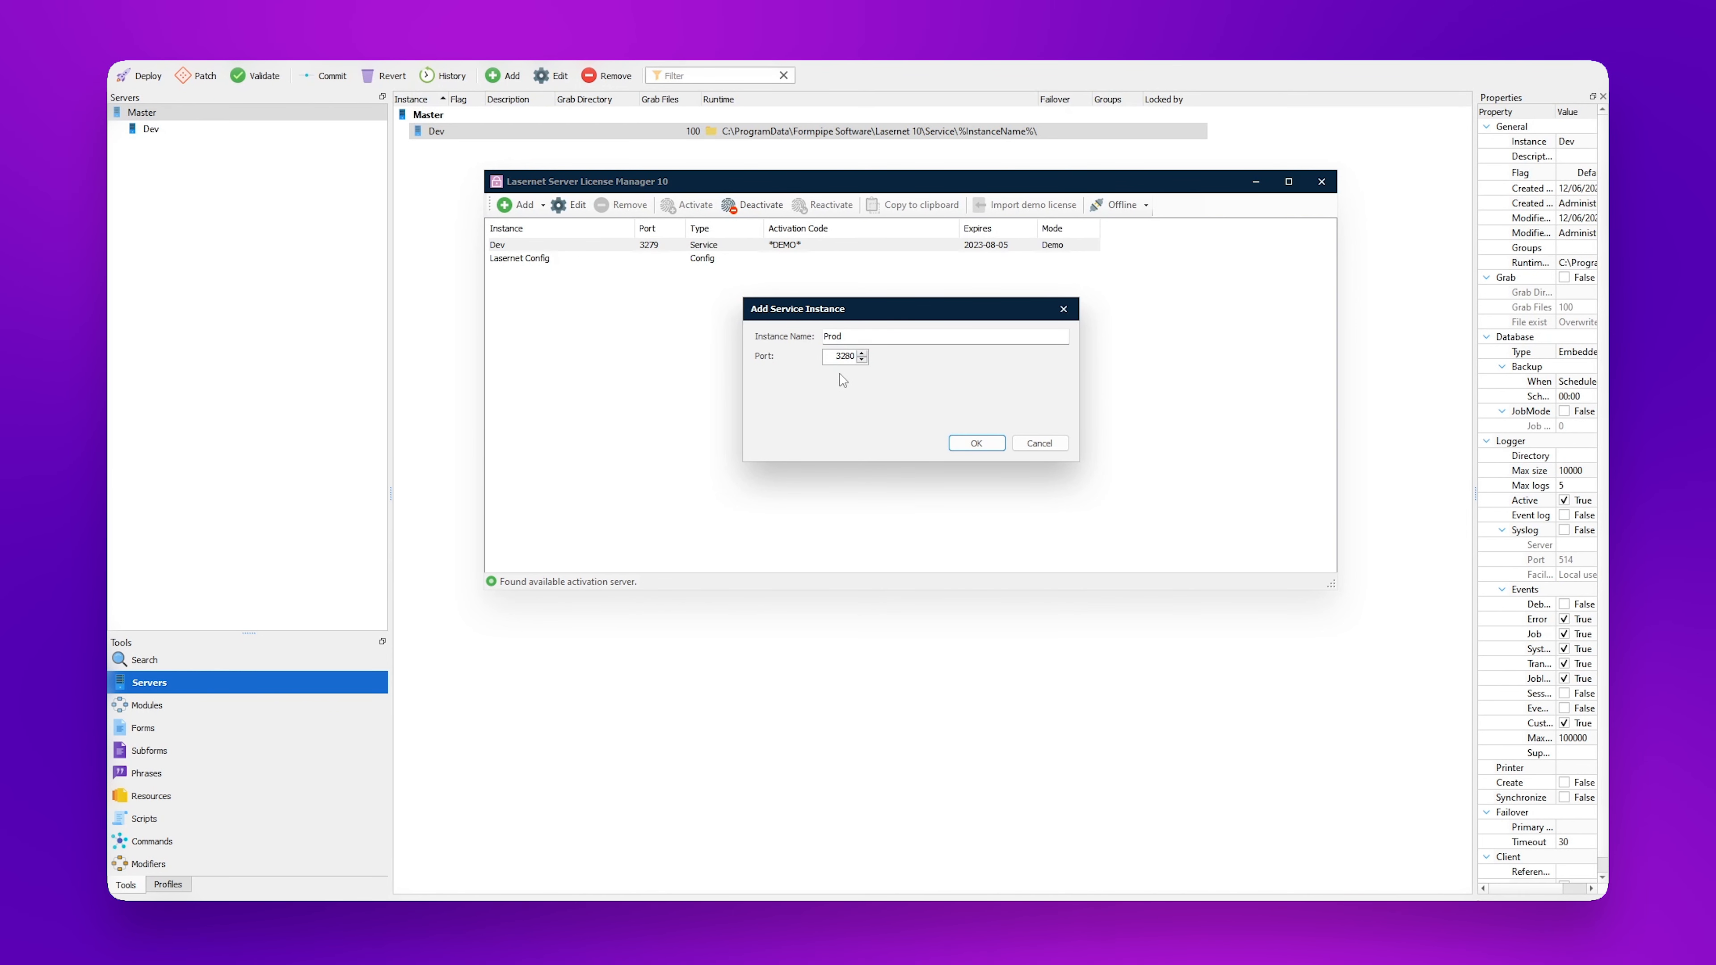
left_click(975, 445)
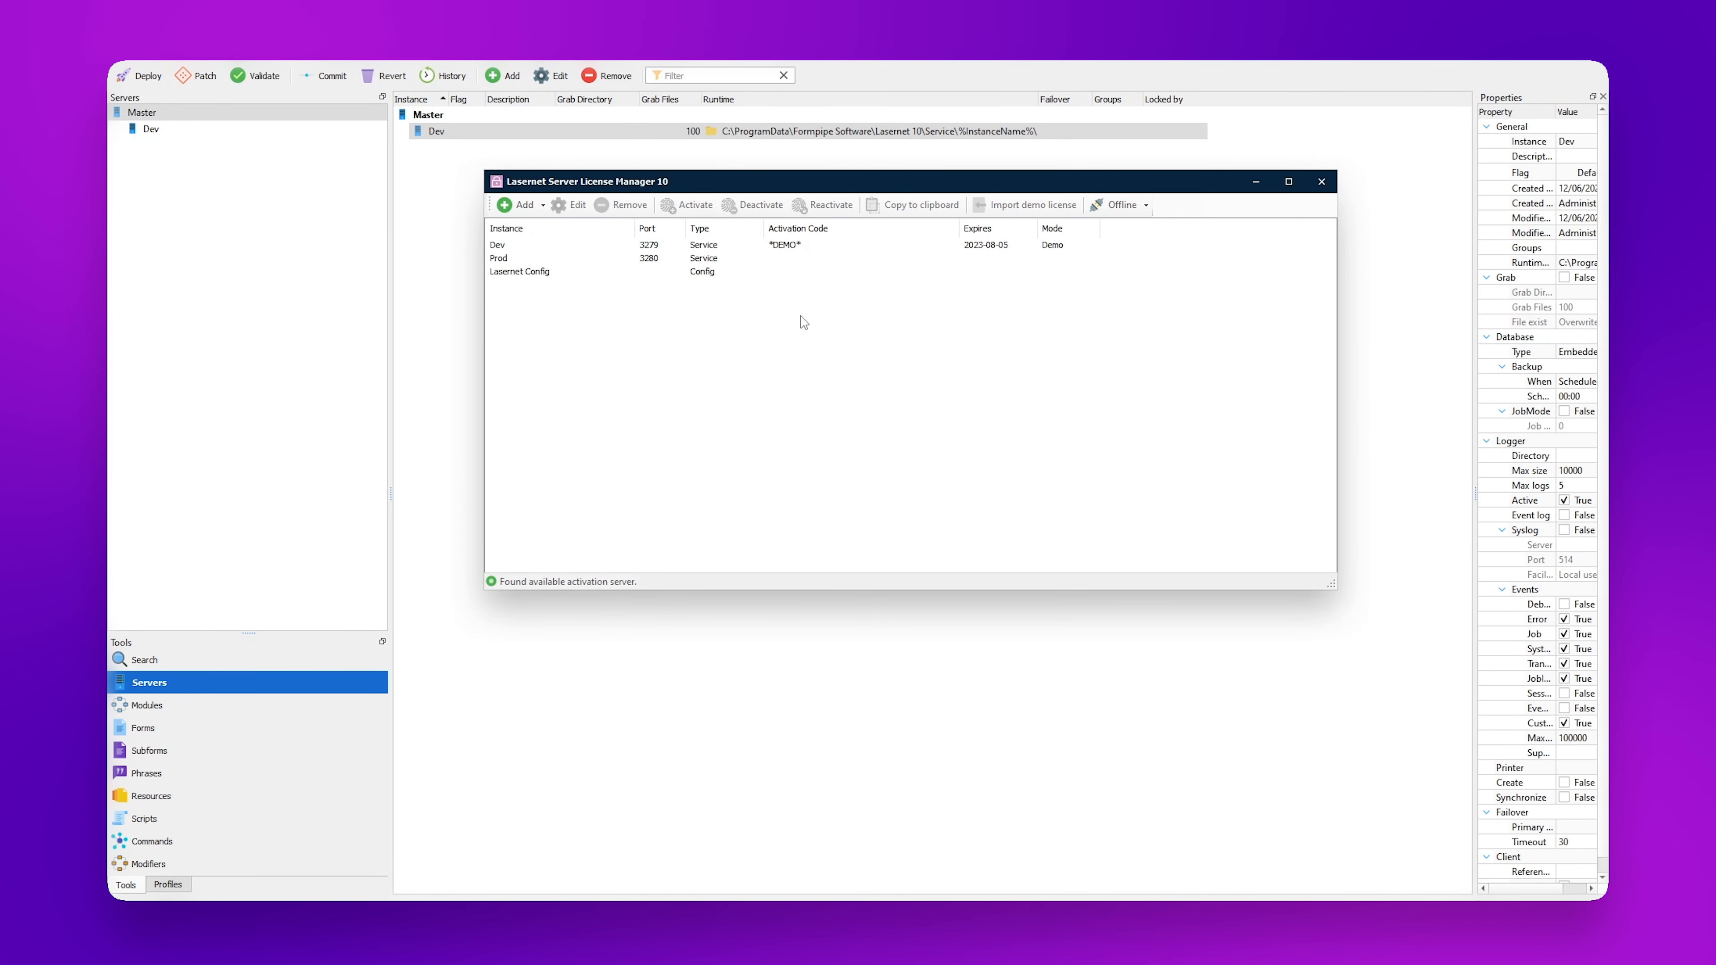
left_click(650, 260)
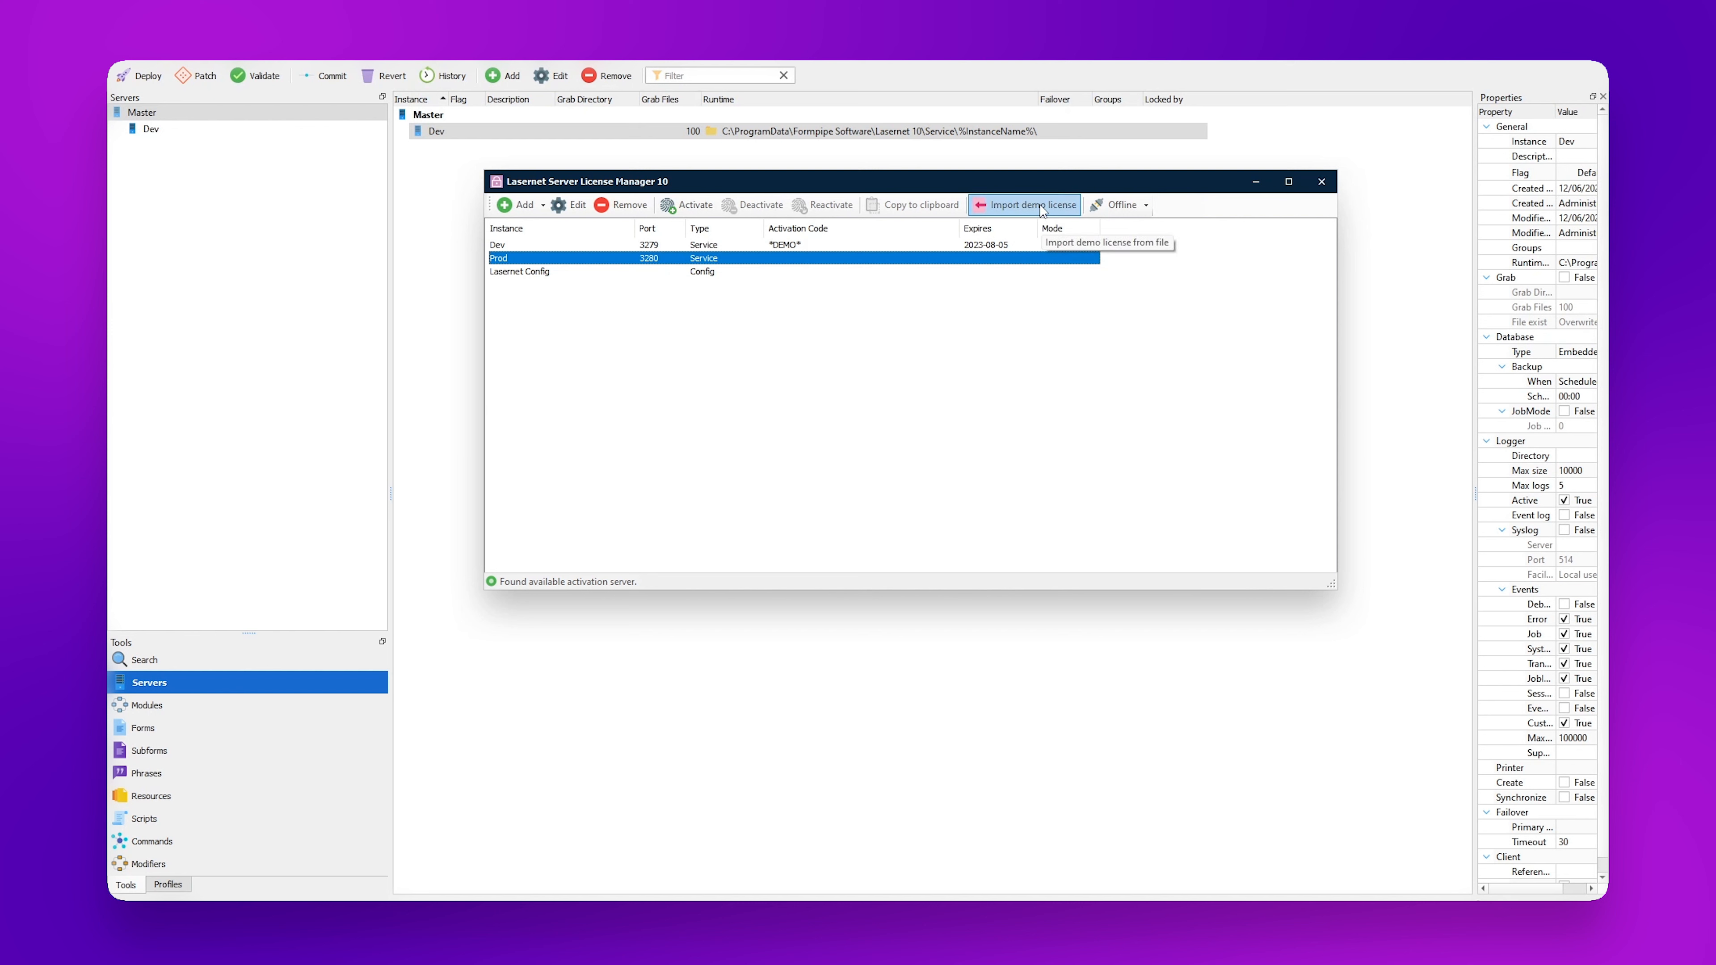
left_click(706, 272)
left_click(705, 263)
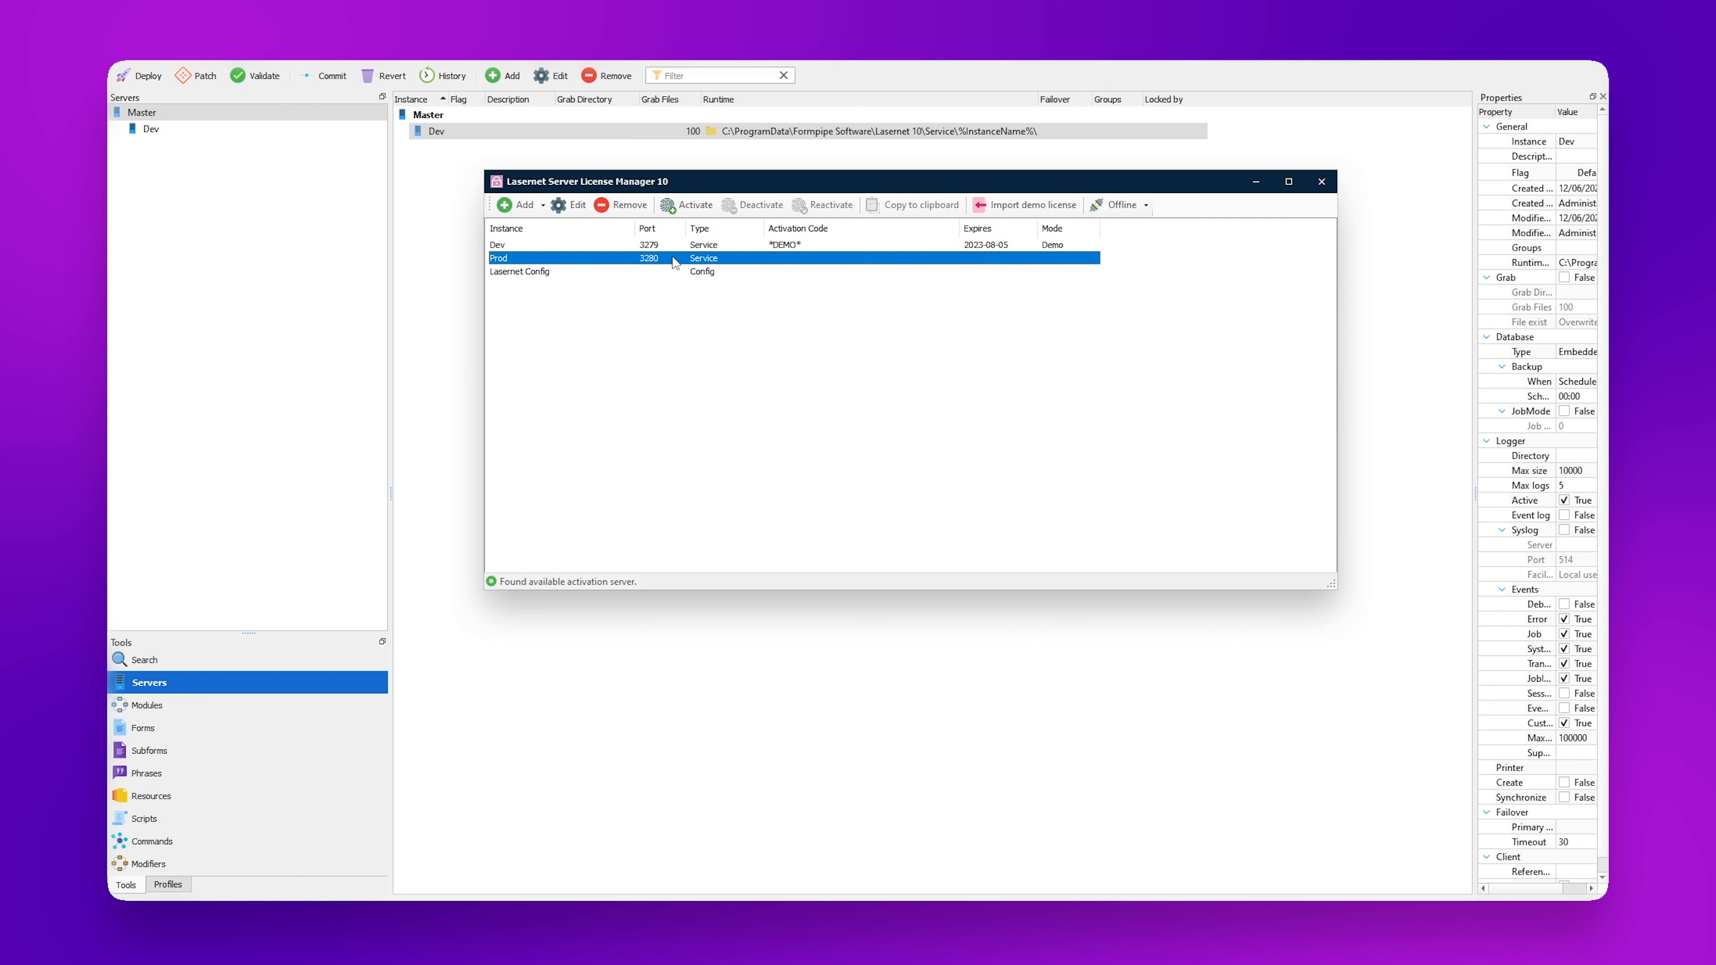
left_click(689, 207)
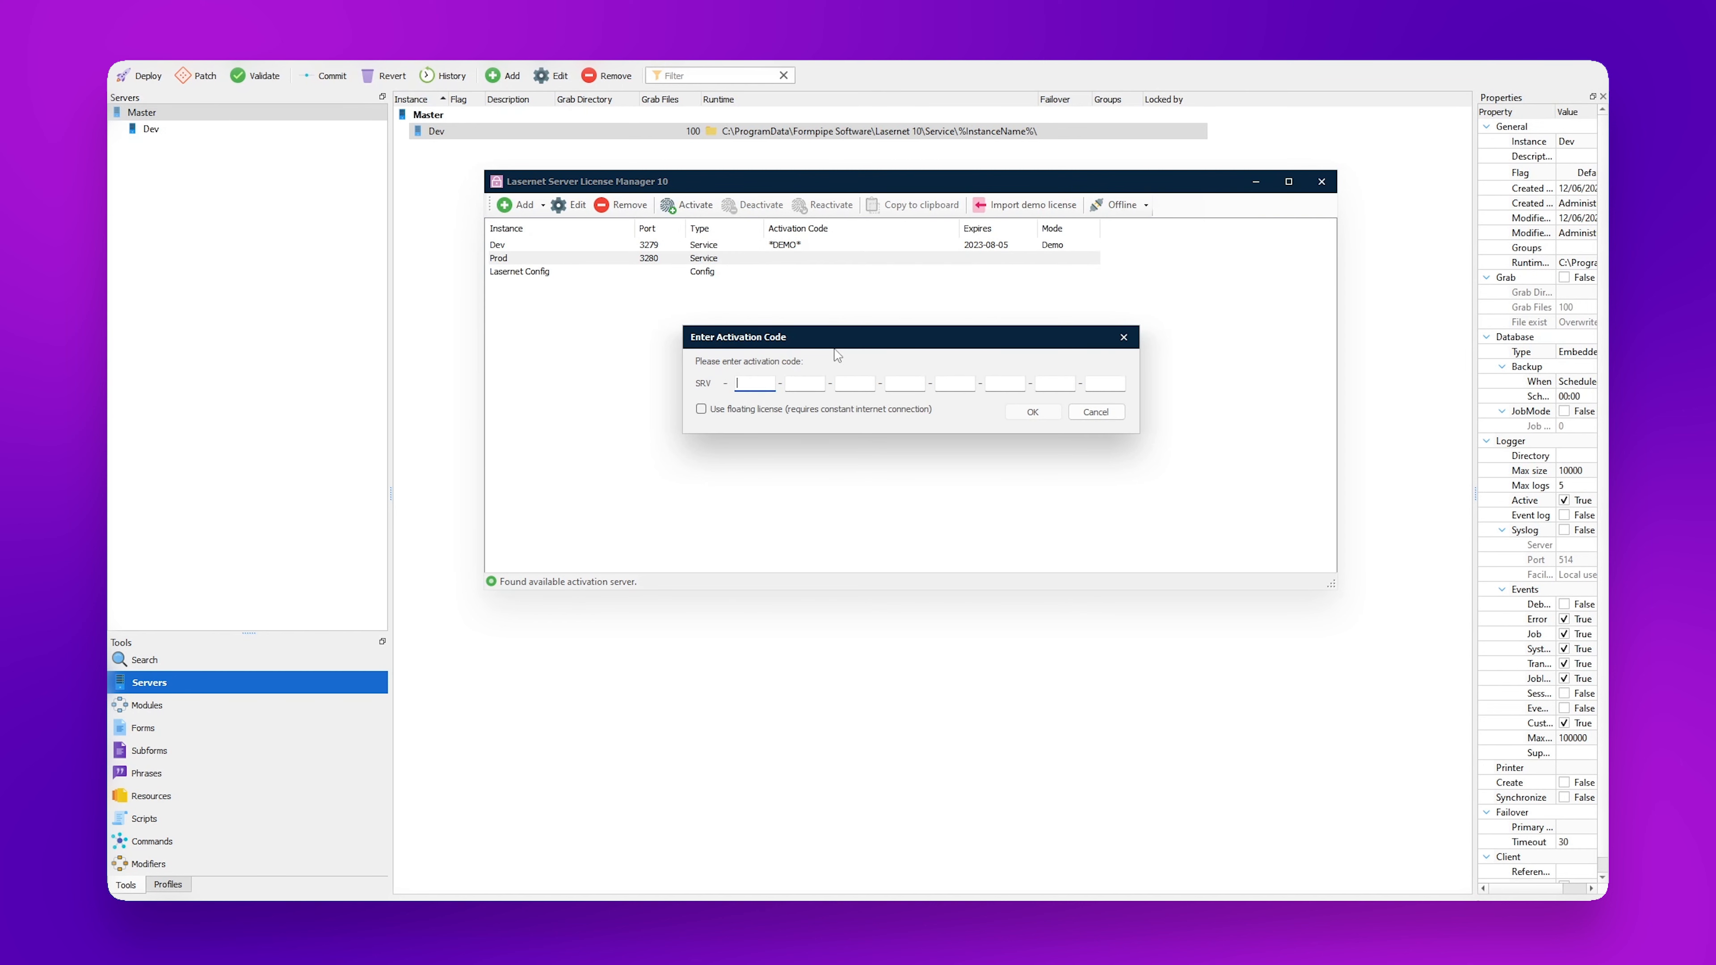
left_click_drag(790, 332, 771, 299)
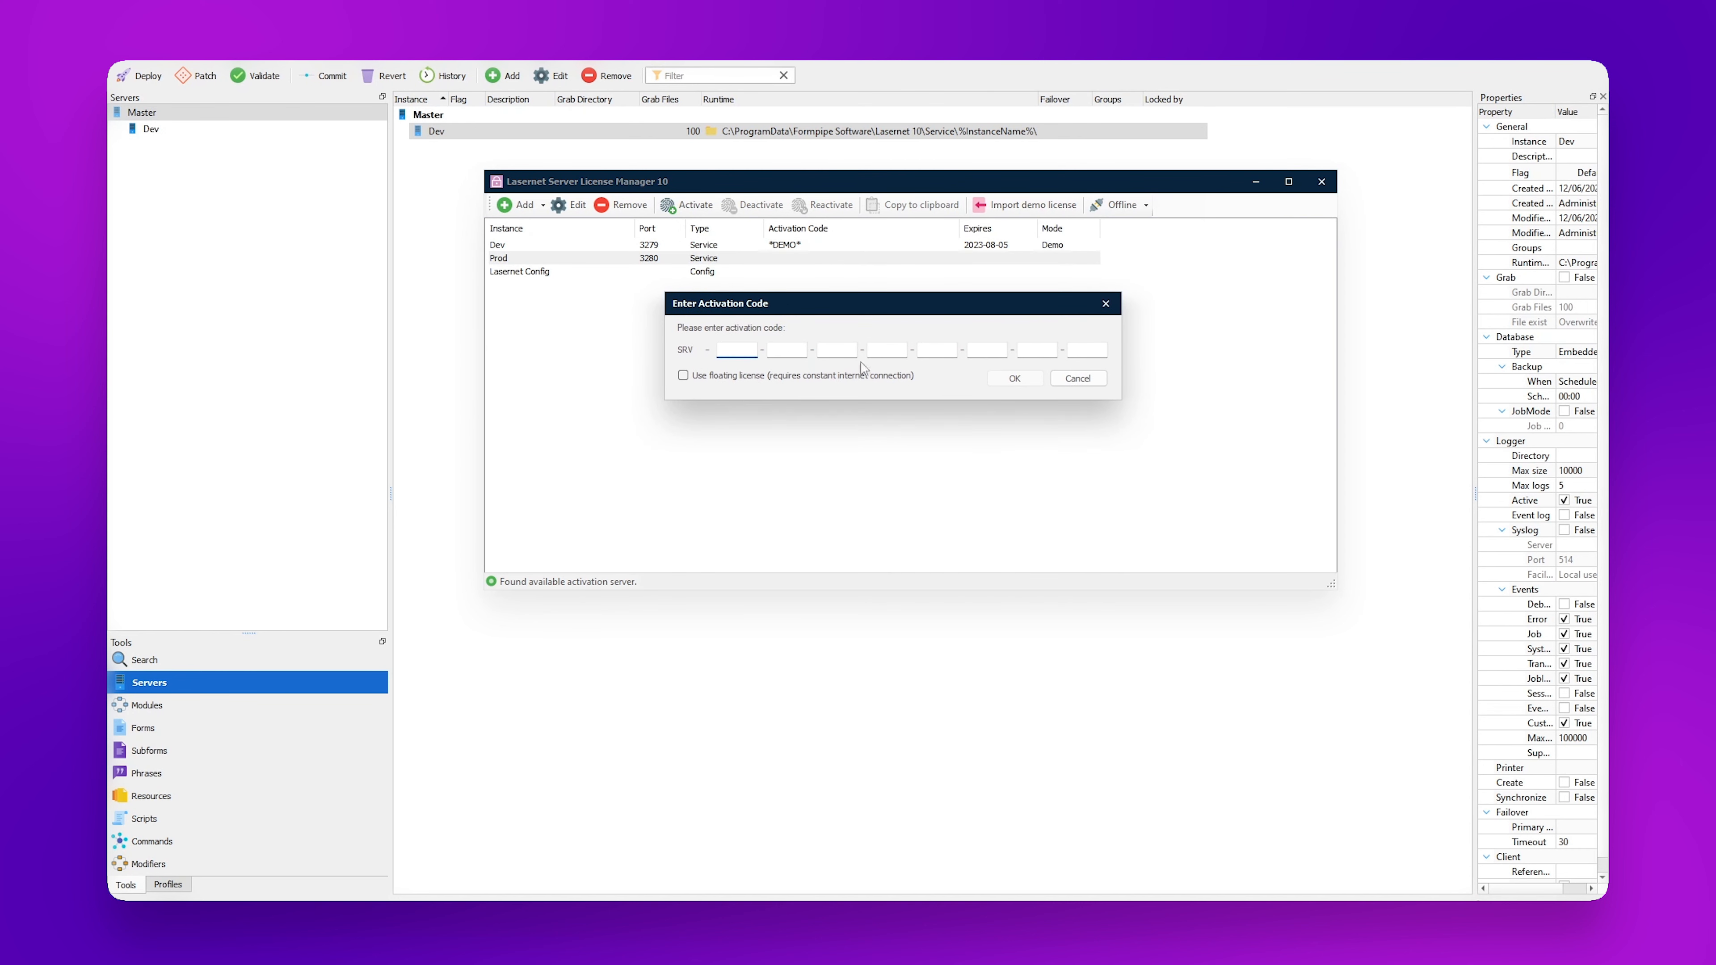
left_click(1077, 378)
Step: Import the demo license file Lasernet (6).license from Downloads for the Prod instance
left_click(1040, 209)
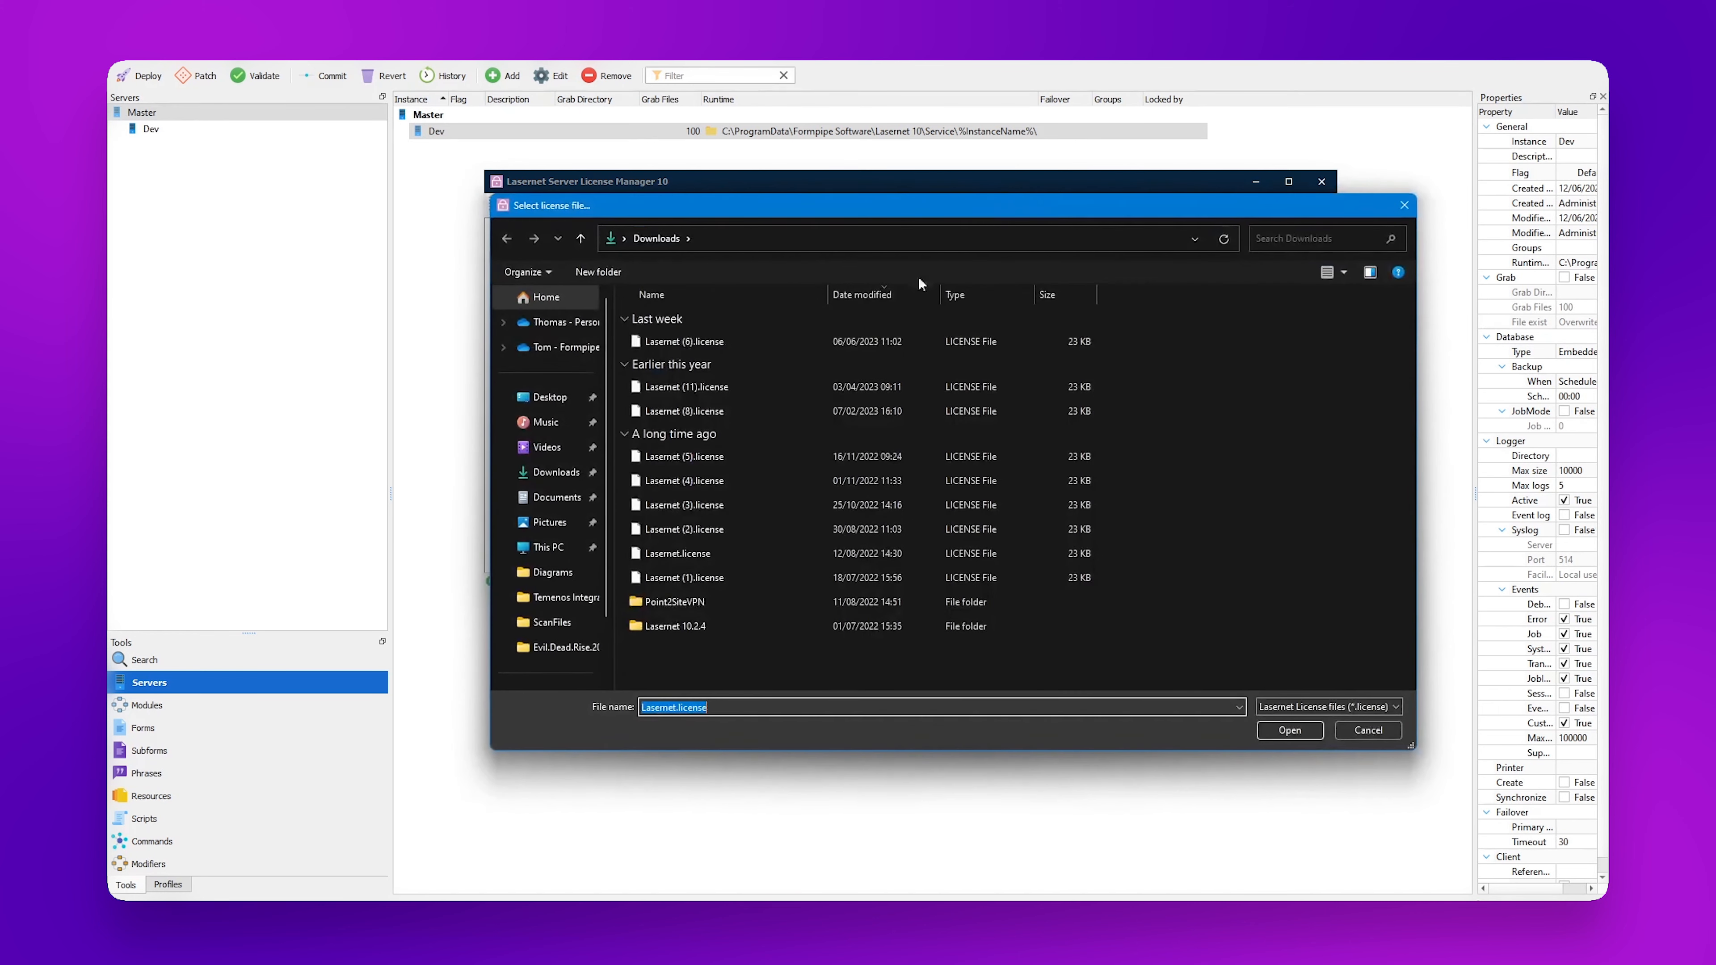
double_click(749, 340)
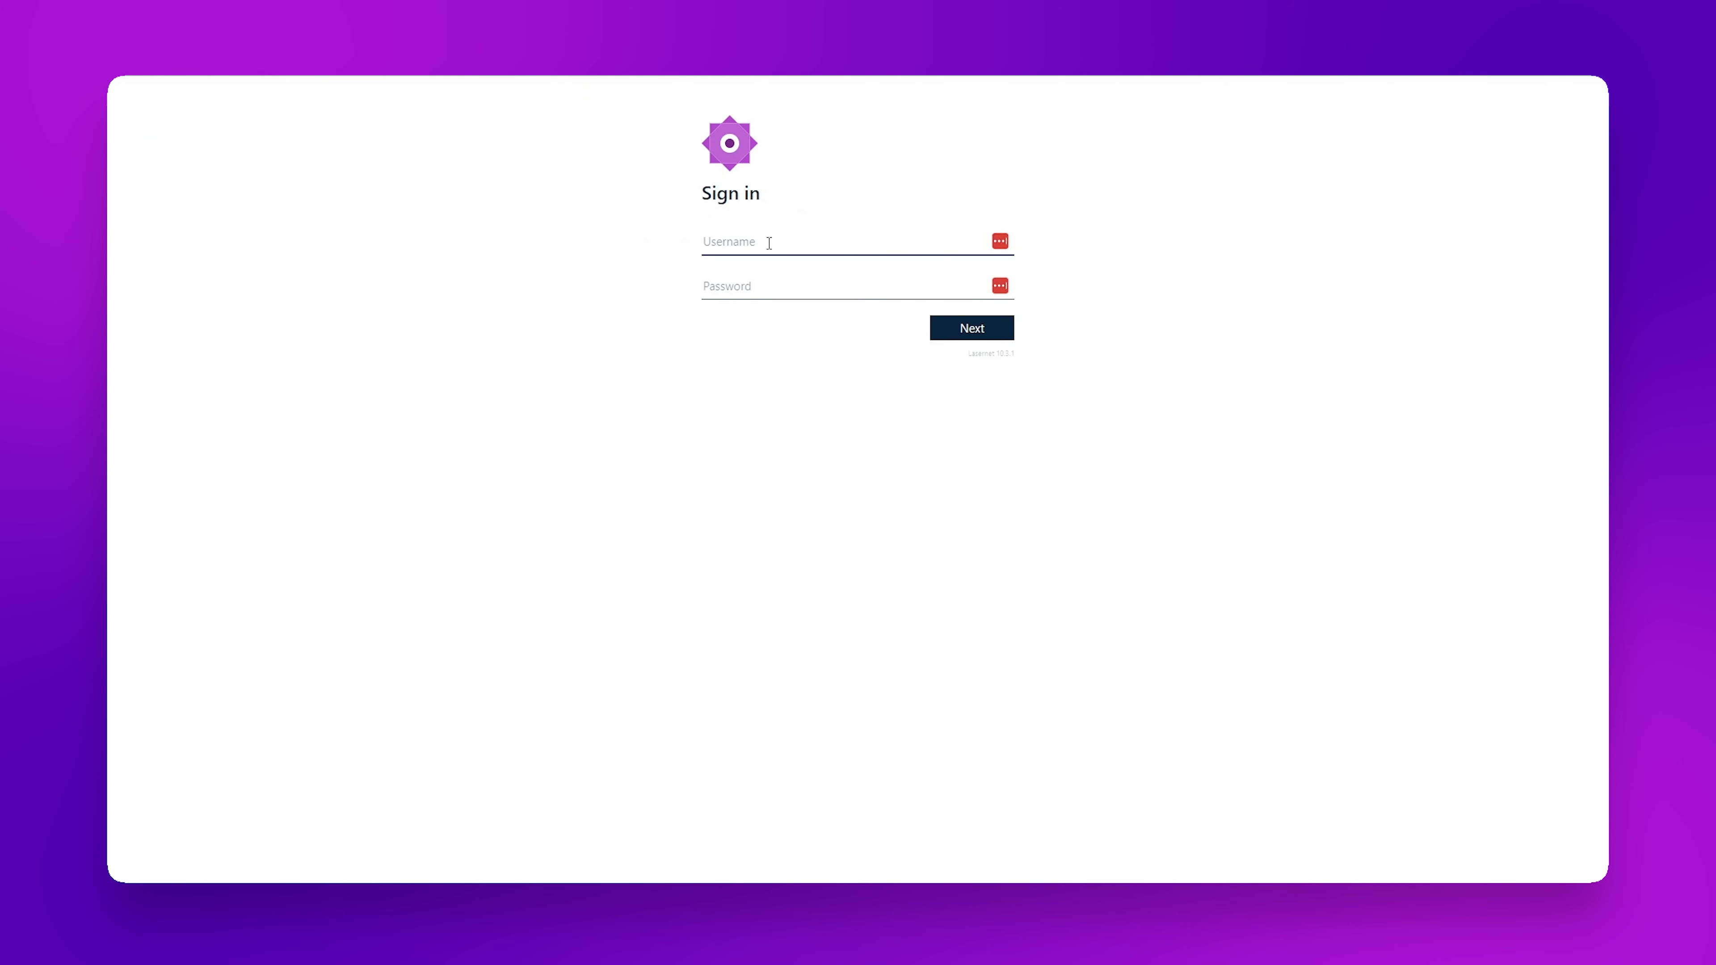
Step: Sign in to Lasernet Config as admin with the account password
type("admin")
key("Tab")
type("a")
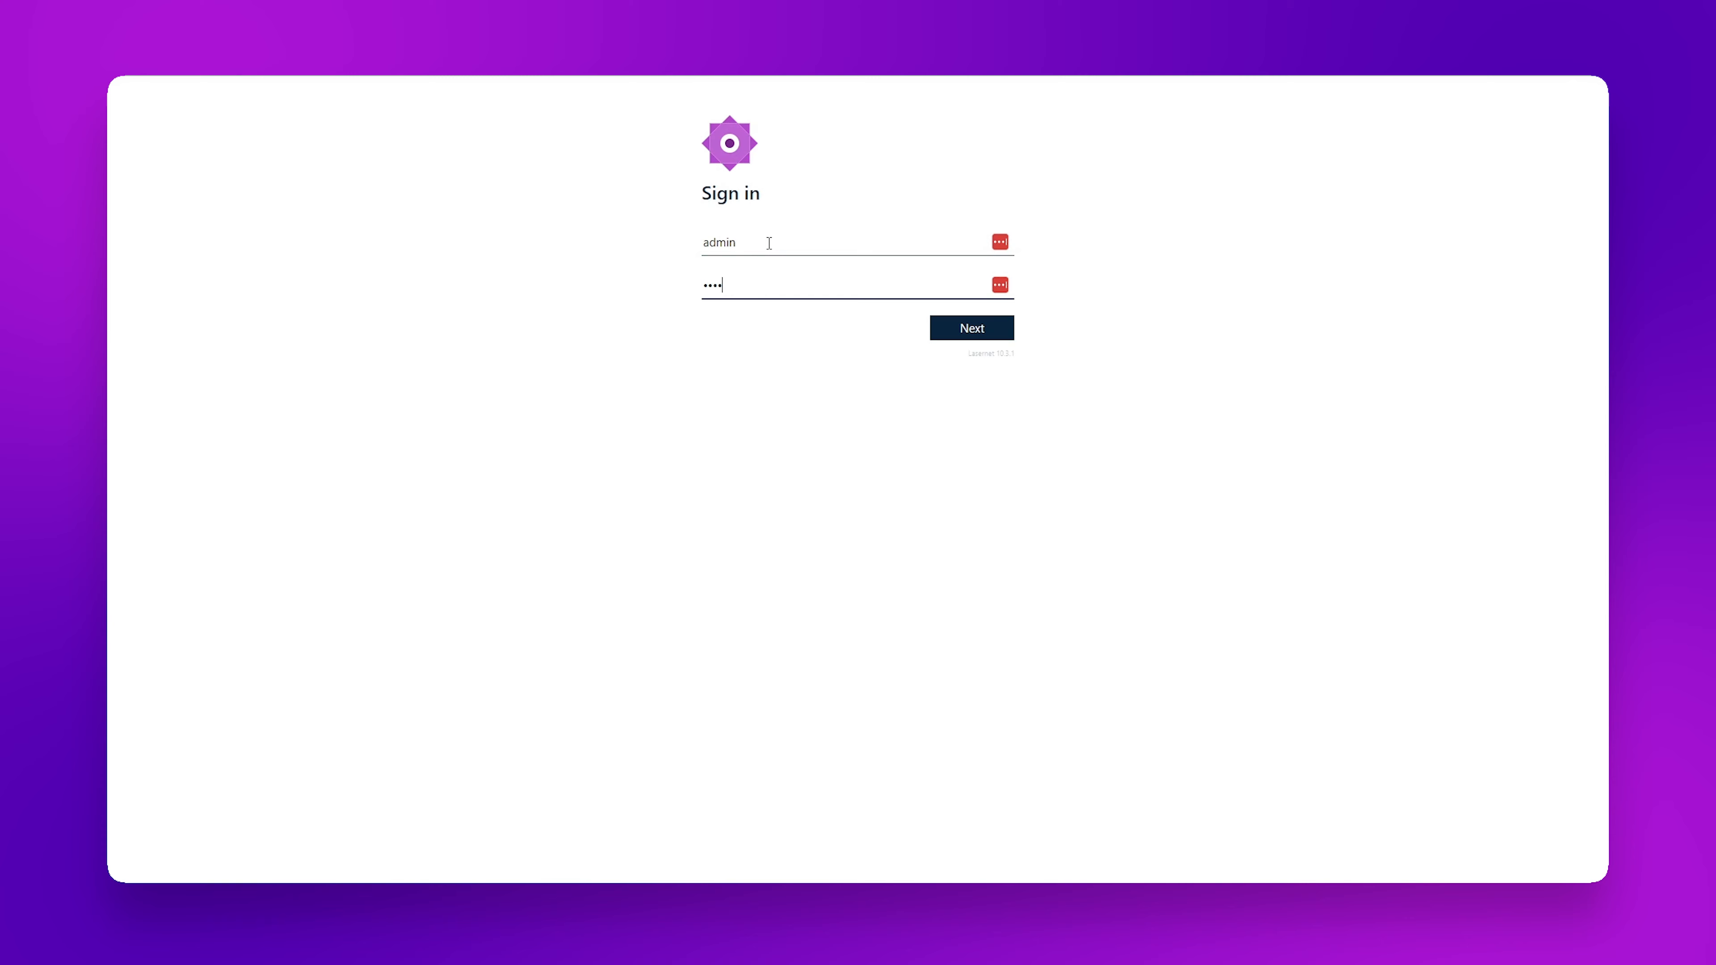
left_click(967, 328)
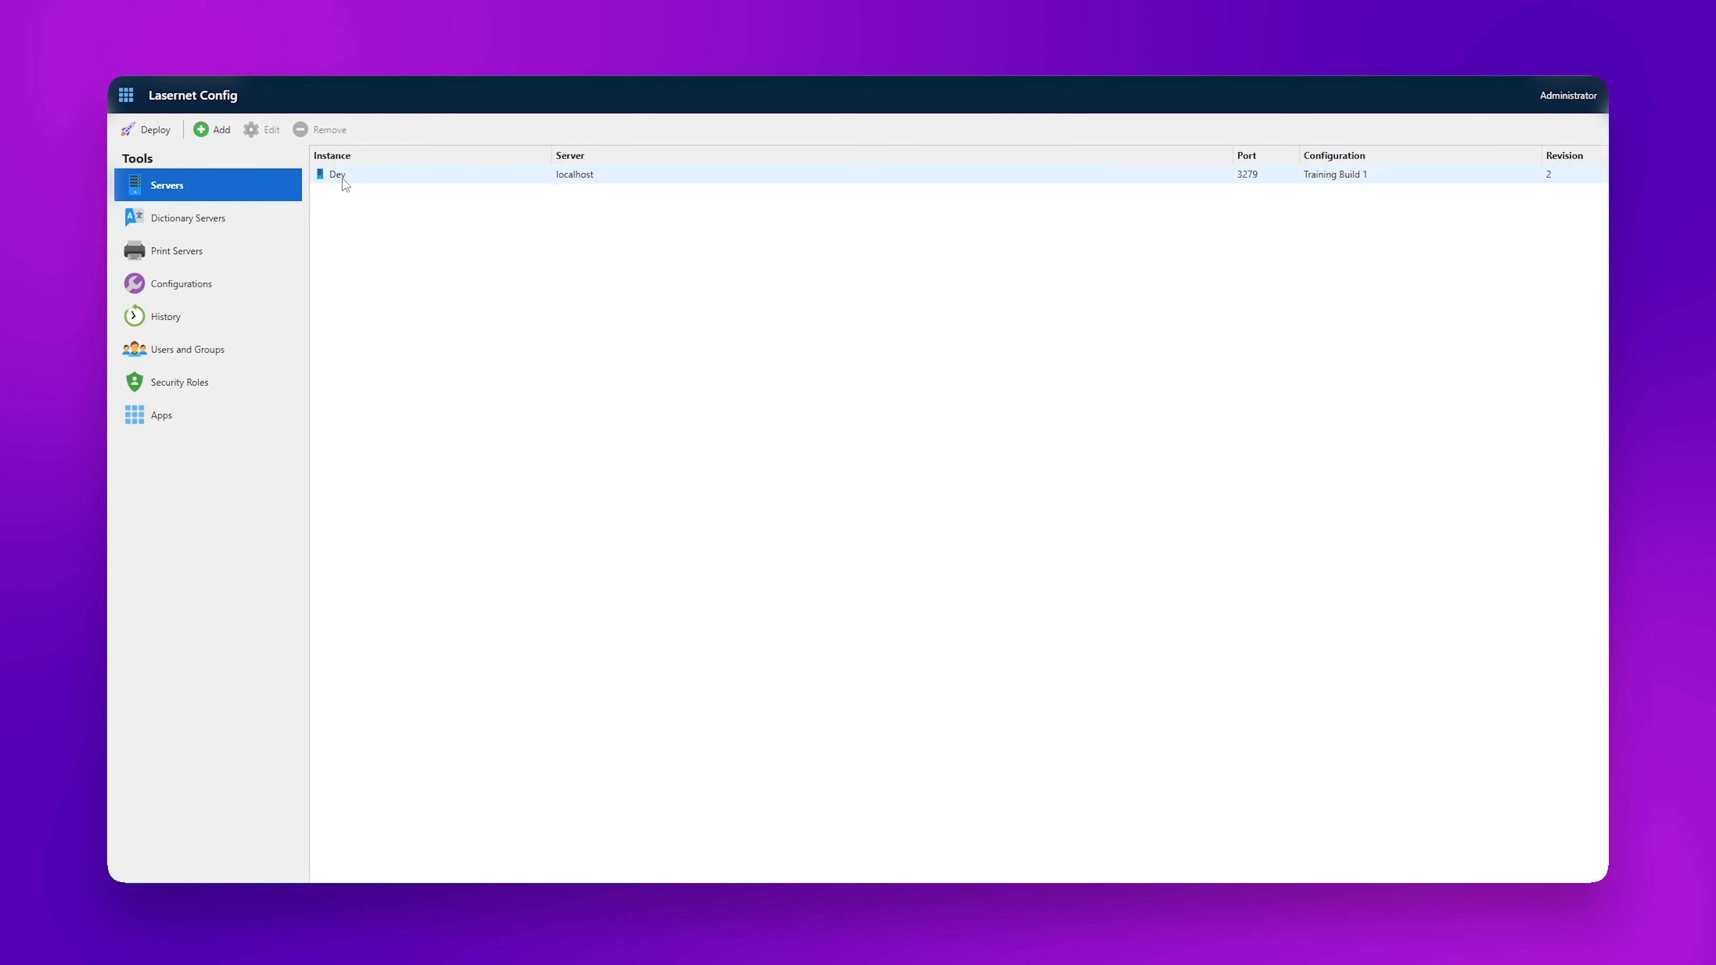
Step: Start adding a server instance with instance name Prod, server Localhost and port 3280
left_click(209, 133)
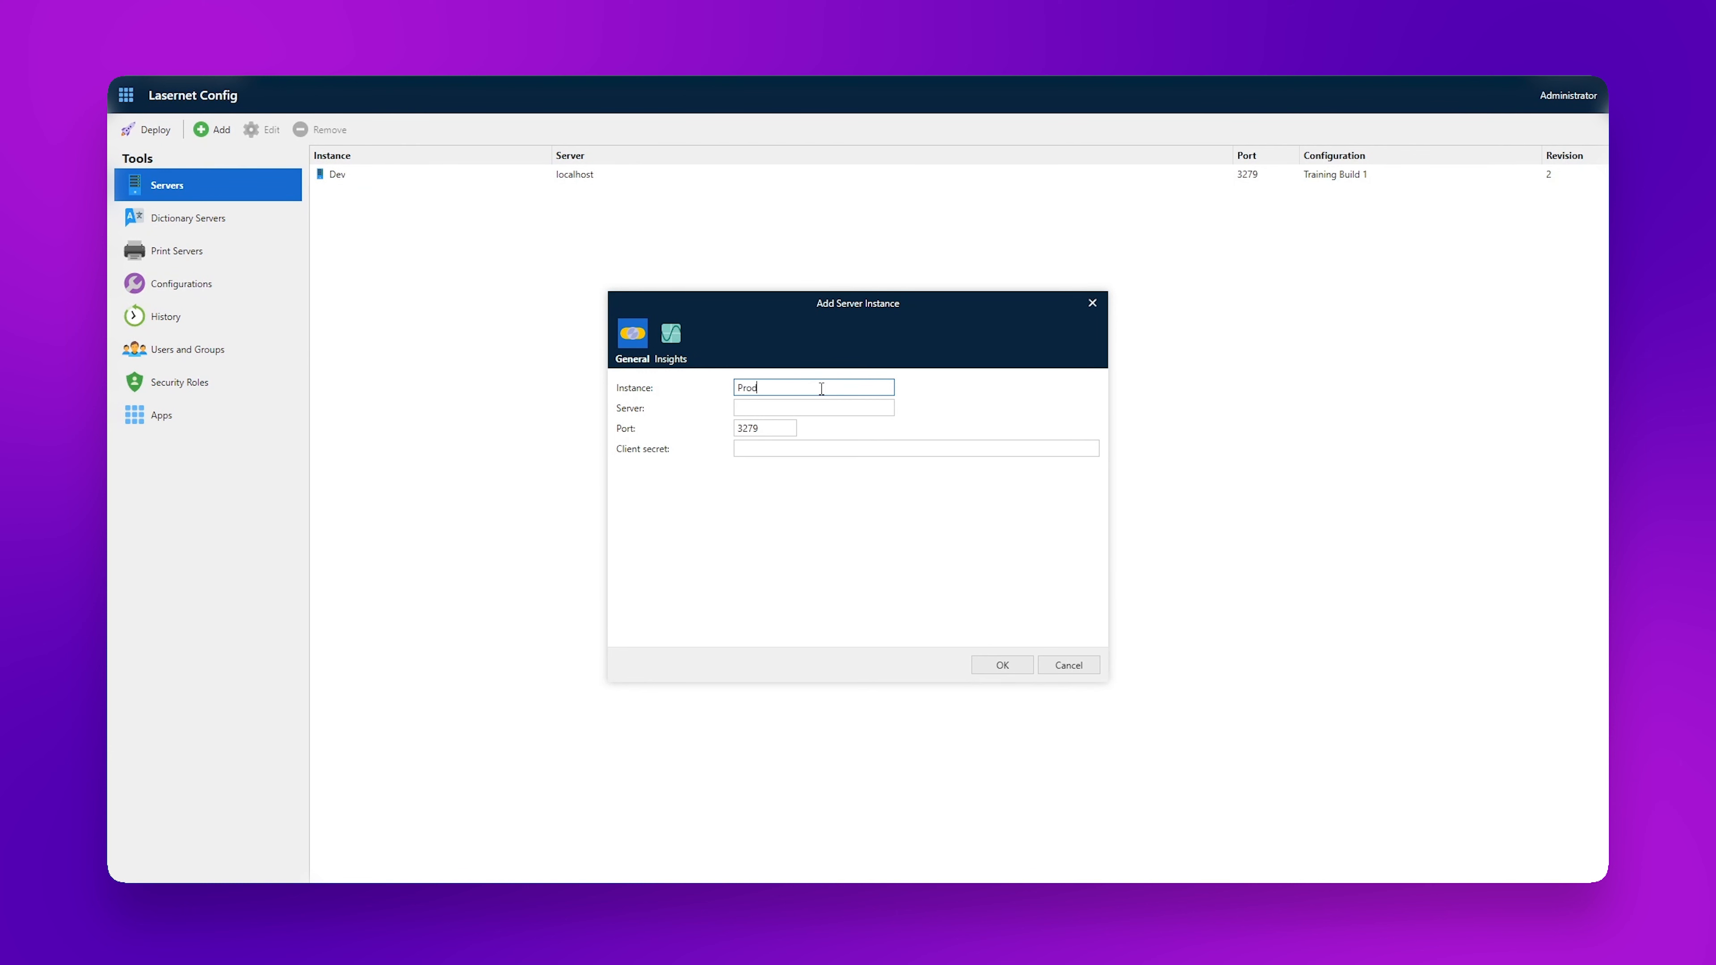
left_click(805, 407)
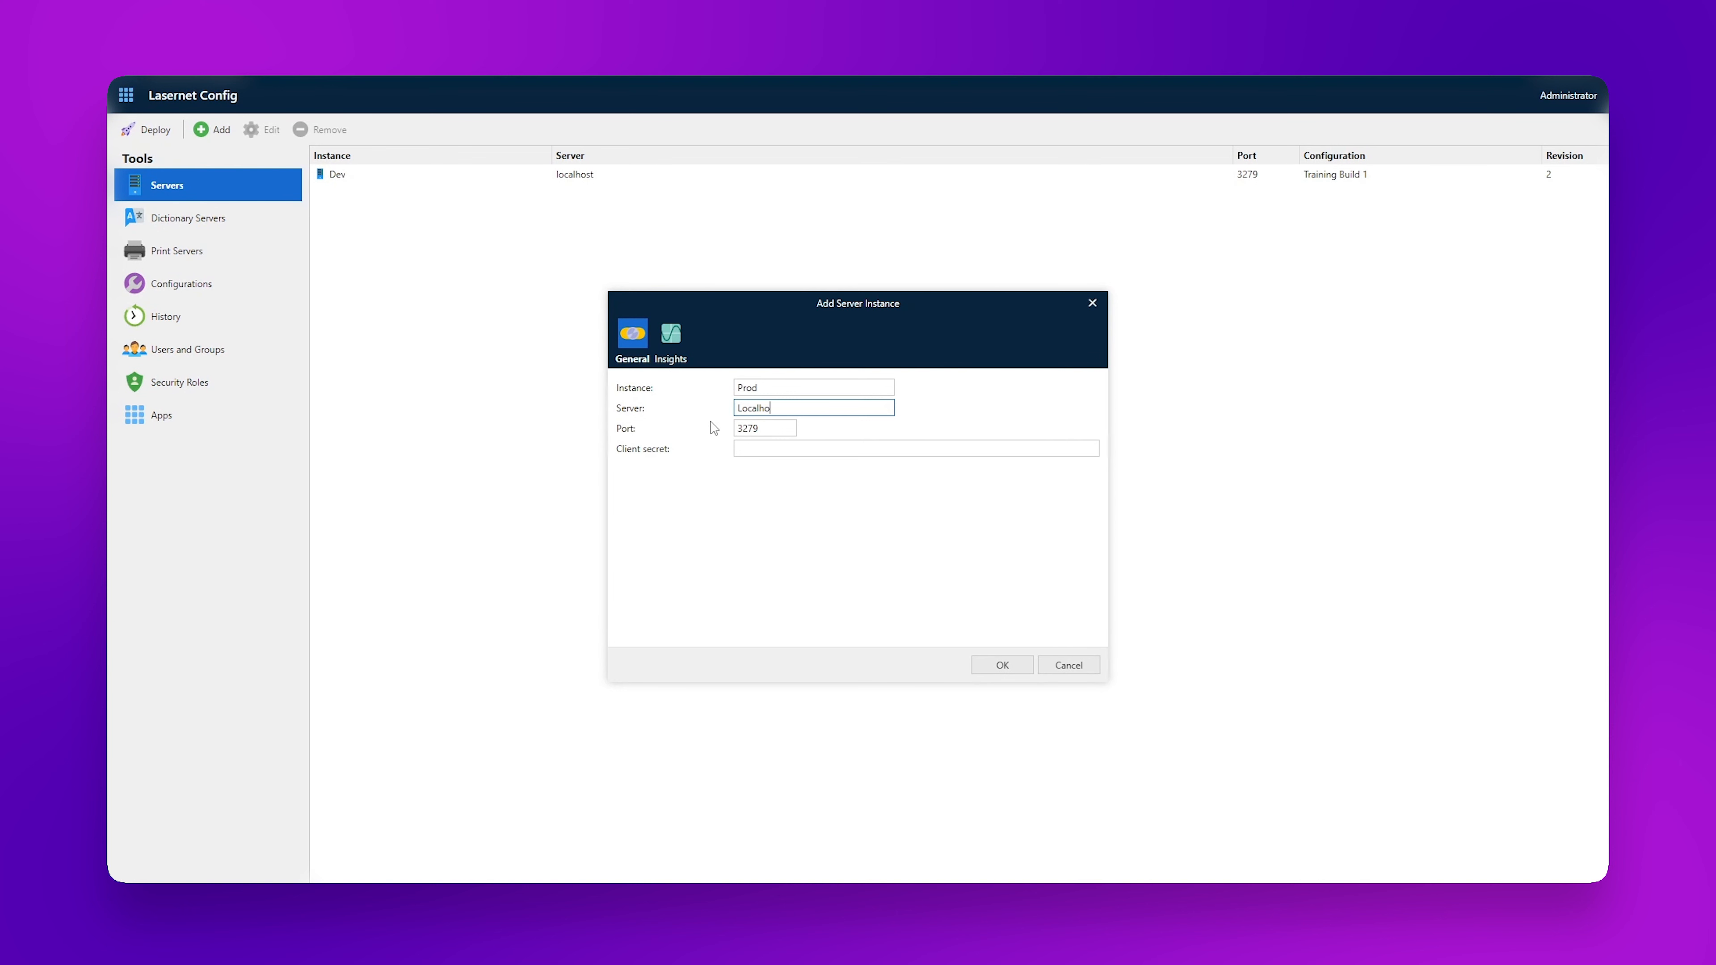
left_click(784, 430)
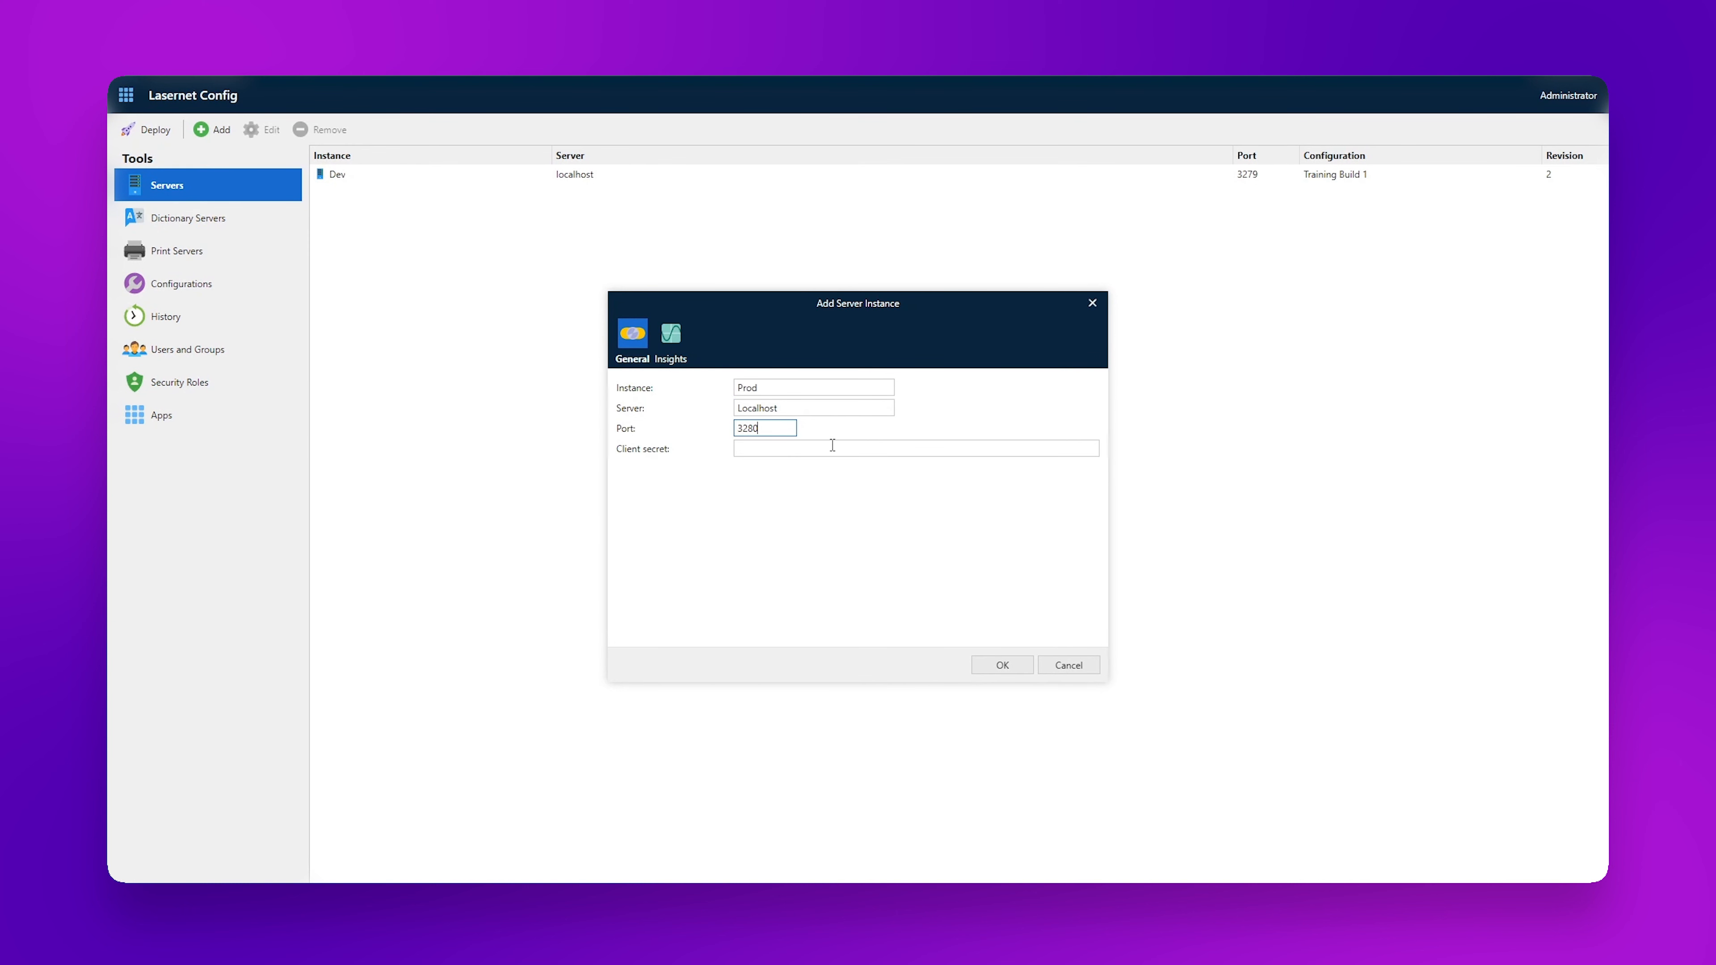
left_click(863, 306)
left_click(896, 304)
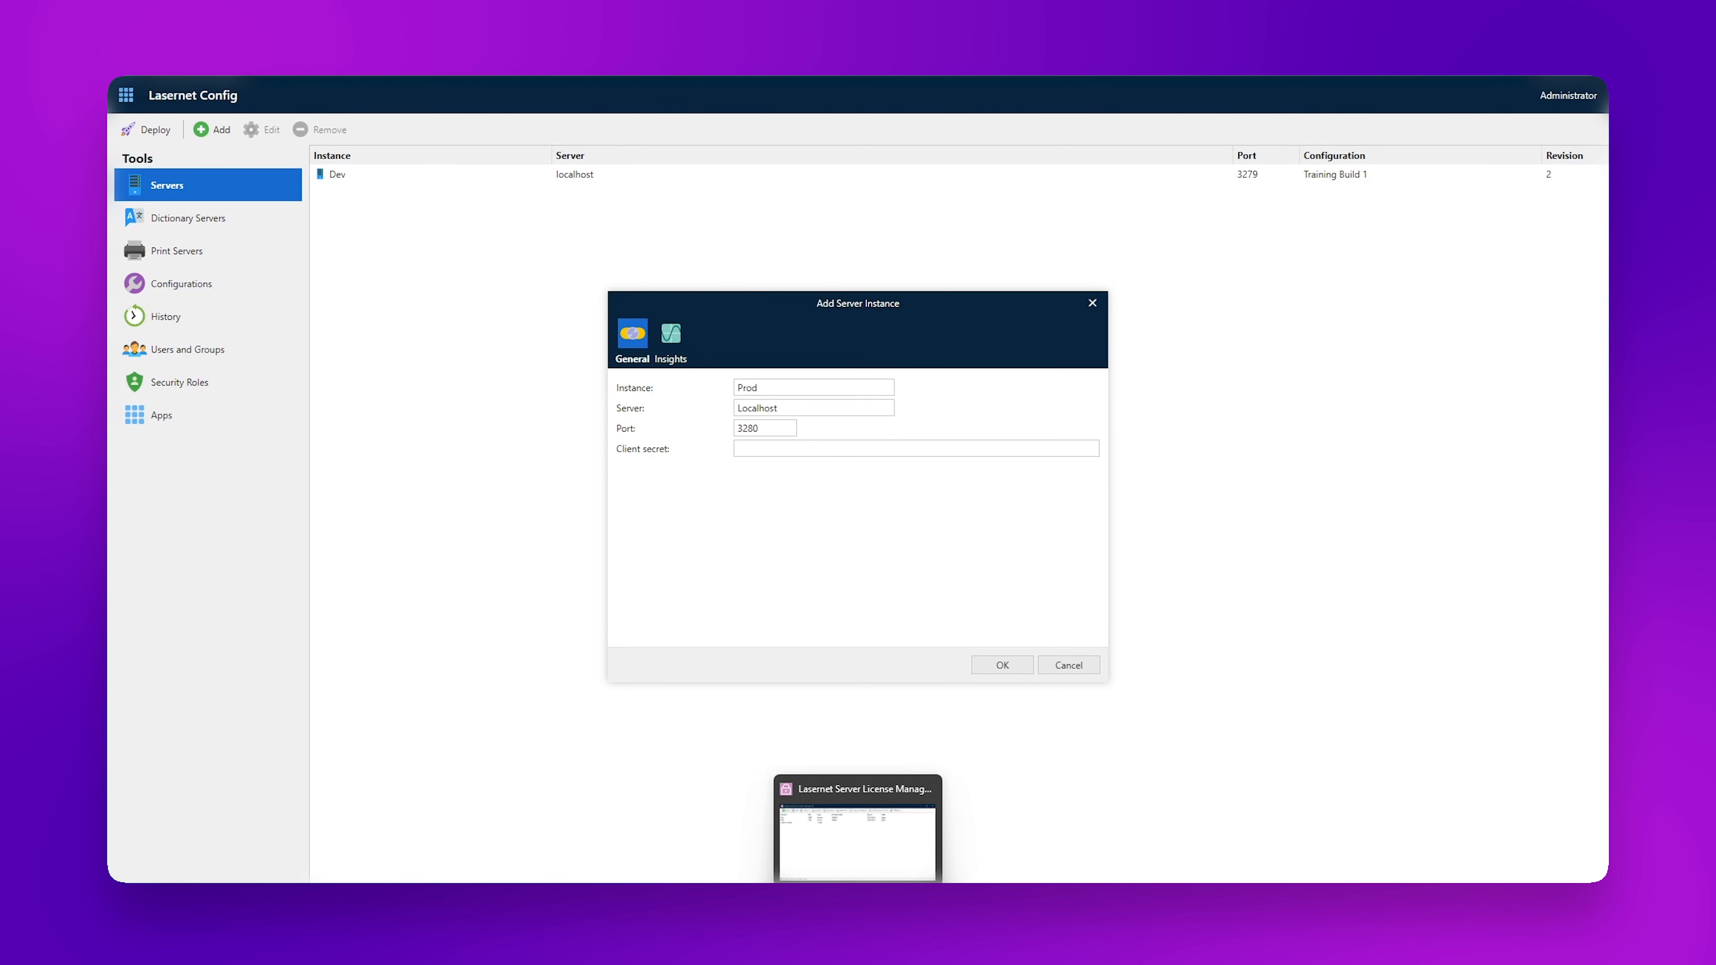
Step: Switch to Lasernet Server License Manager and copy the client secret from the Prod service's properties
left_click(860, 893)
left_click(534, 240)
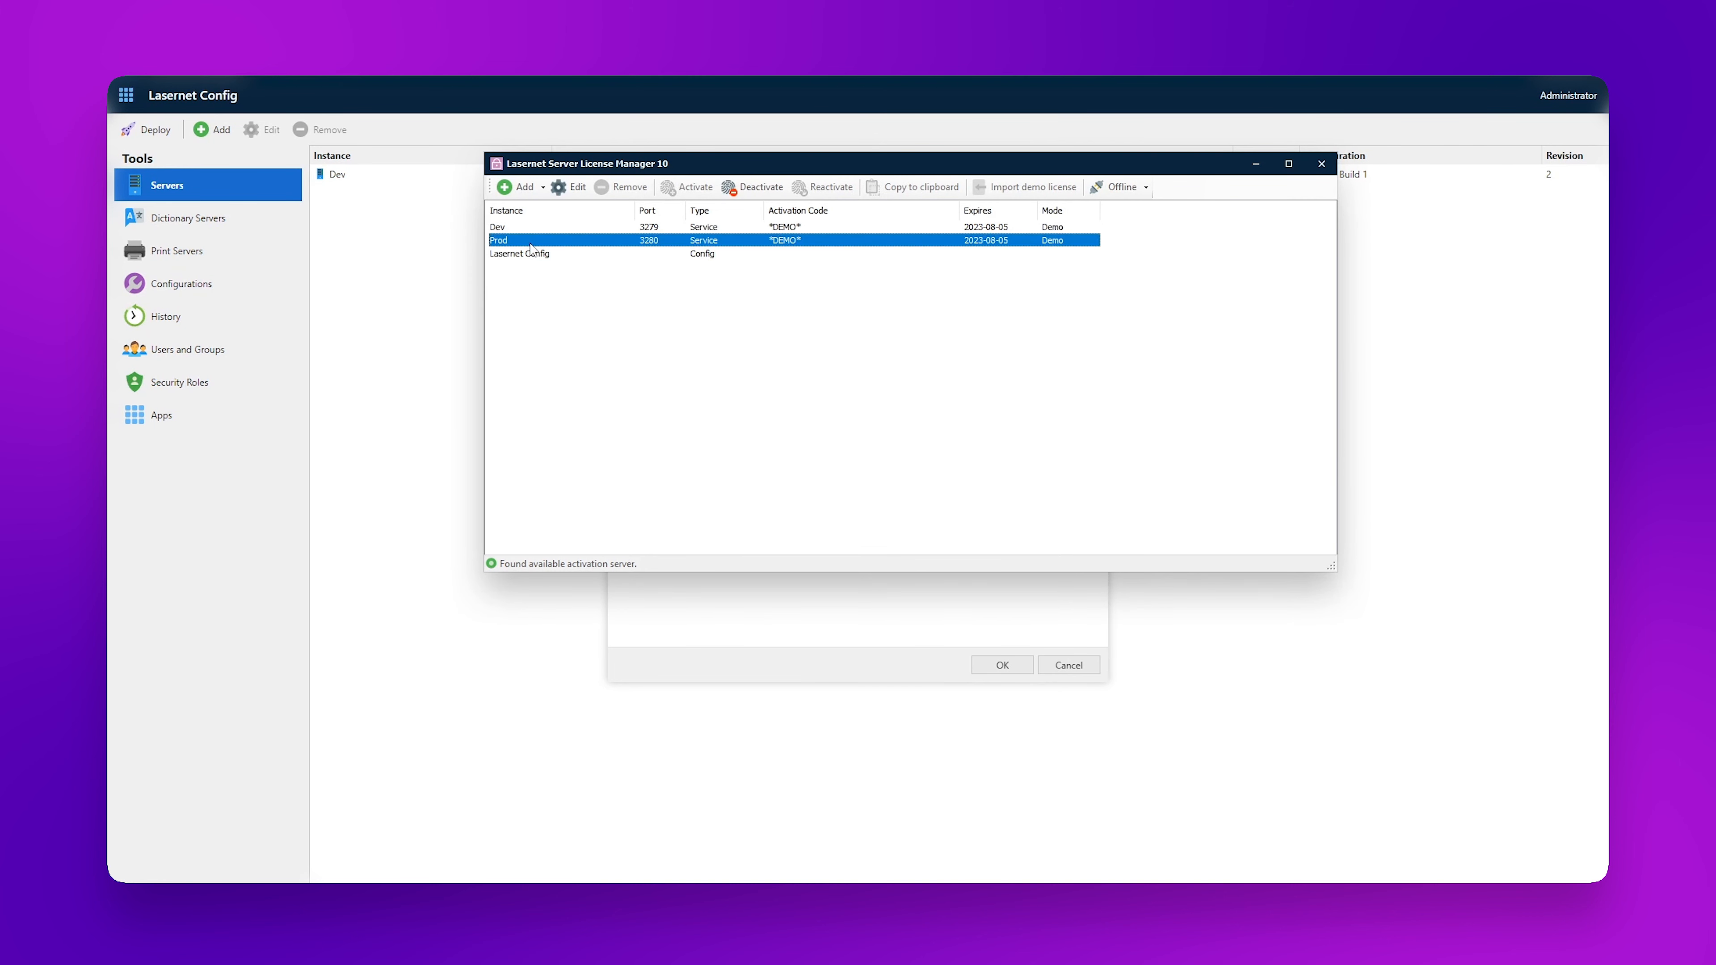
right_click(531, 243)
left_click(567, 270)
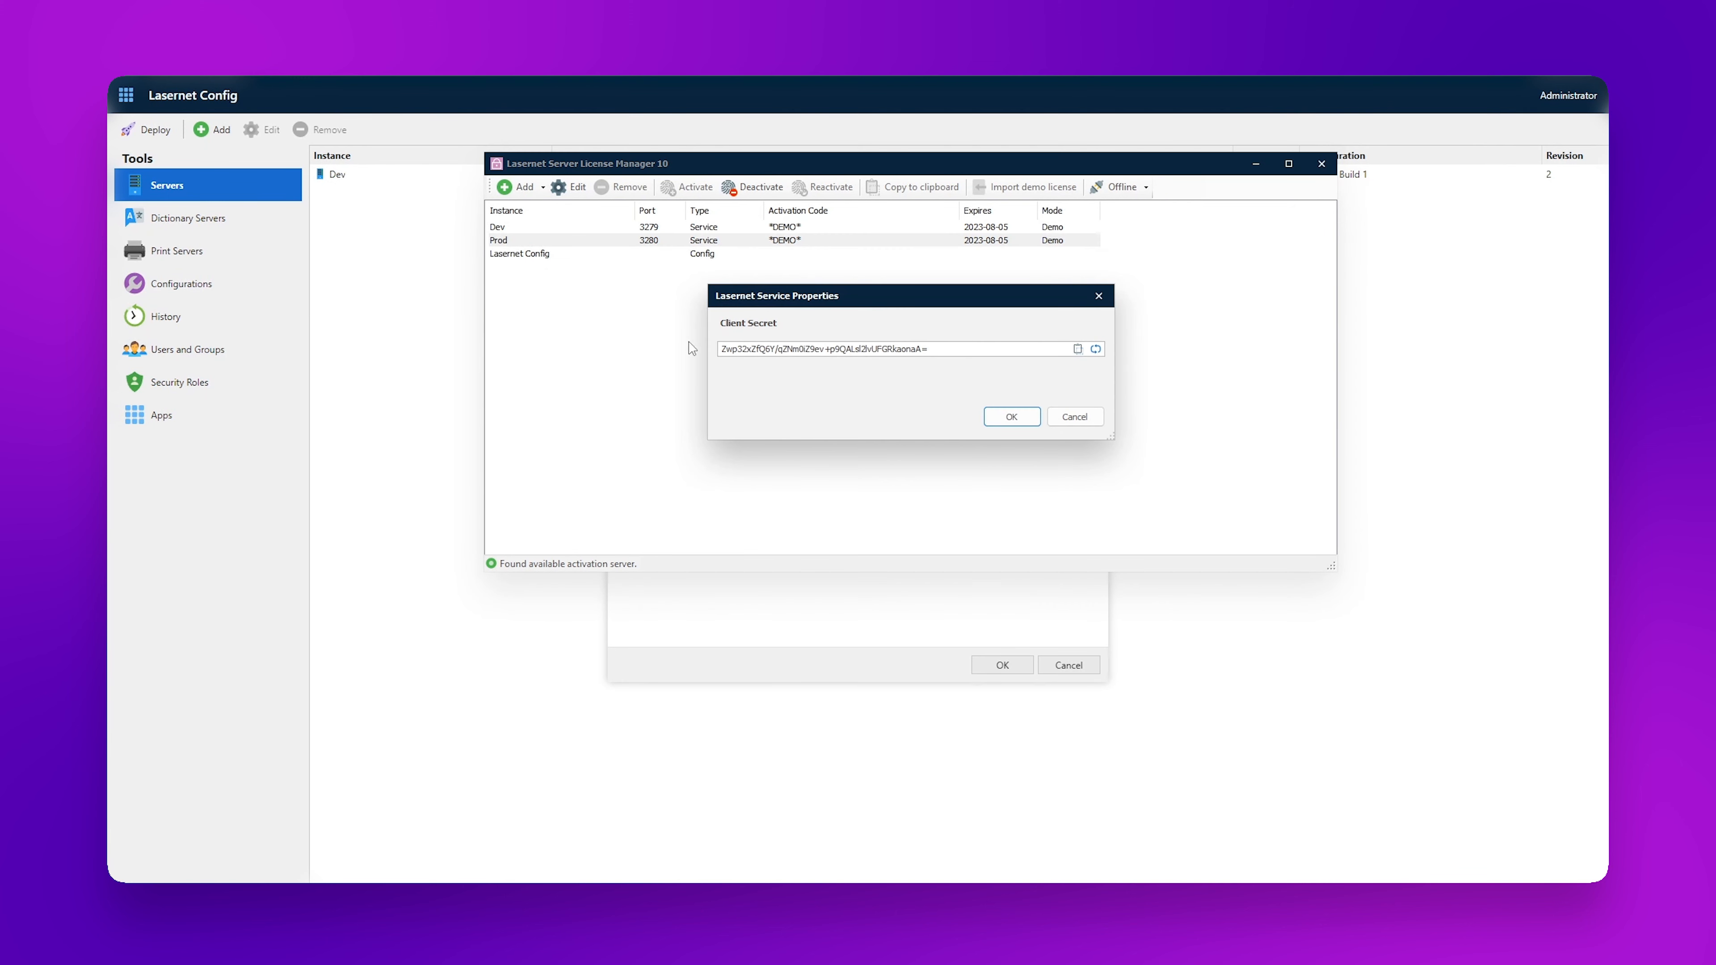
left_click(1074, 354)
left_click(1011, 416)
Step: Back in Lasernet Config, paste the copied value as the Prod instance's client secret and save the new server instance
left_click(970, 640)
left_click(783, 446)
key("ctrl+v")
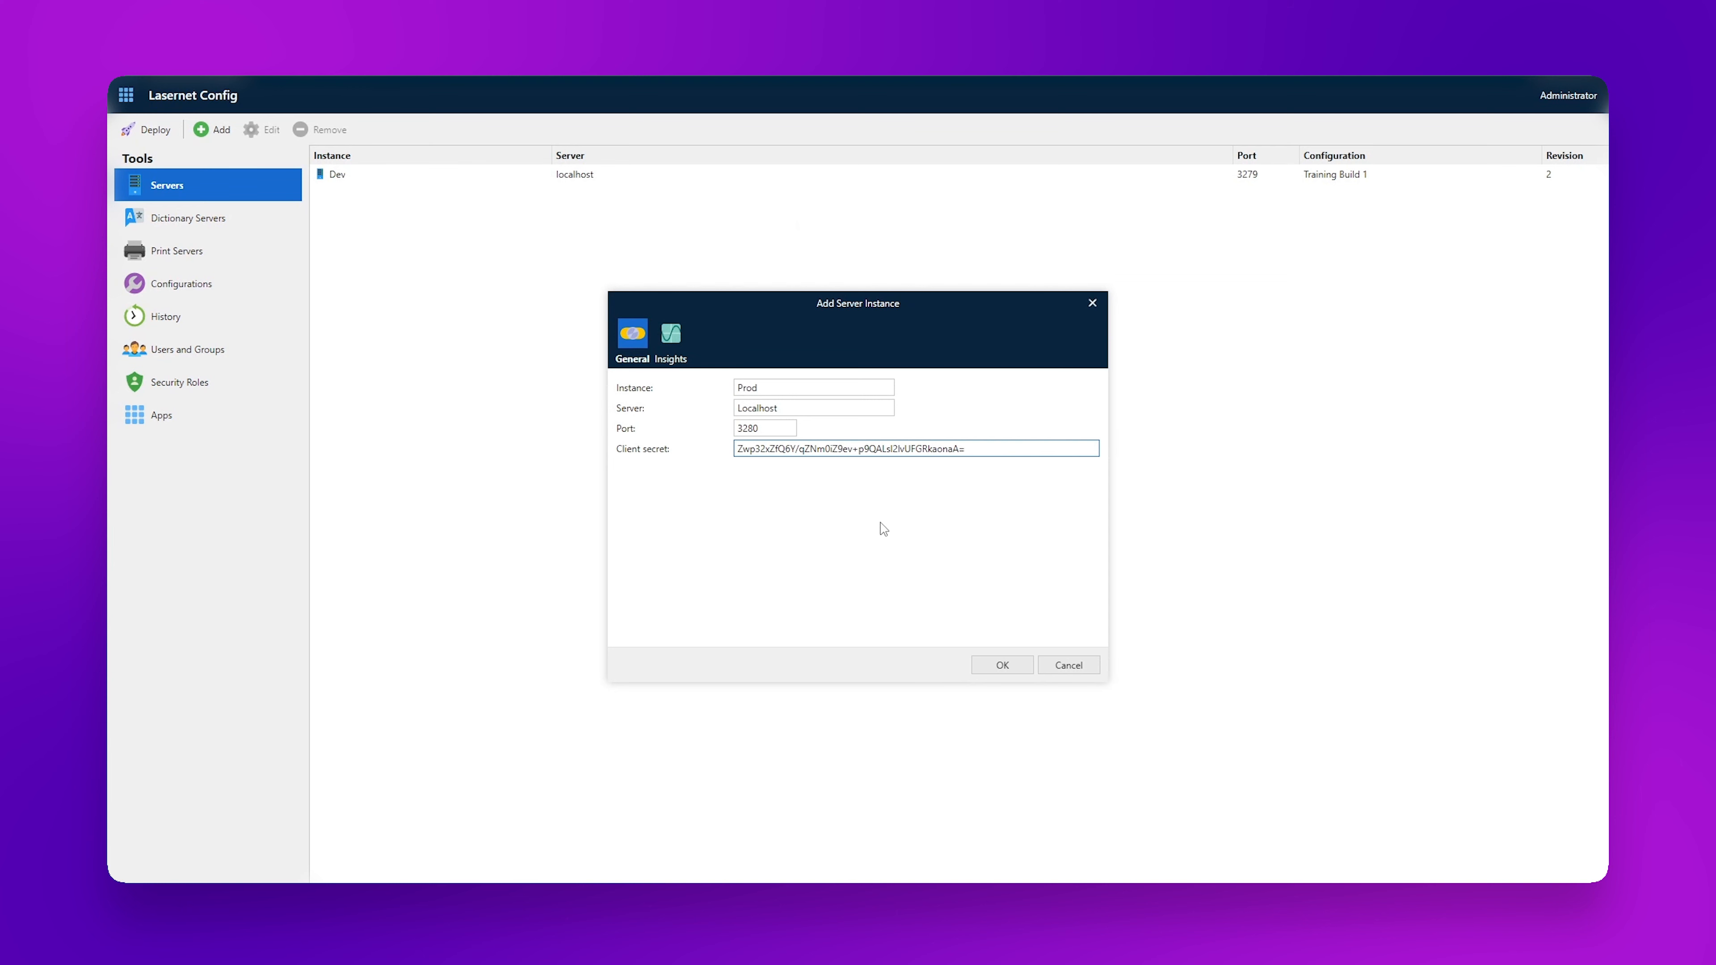
left_click(1003, 666)
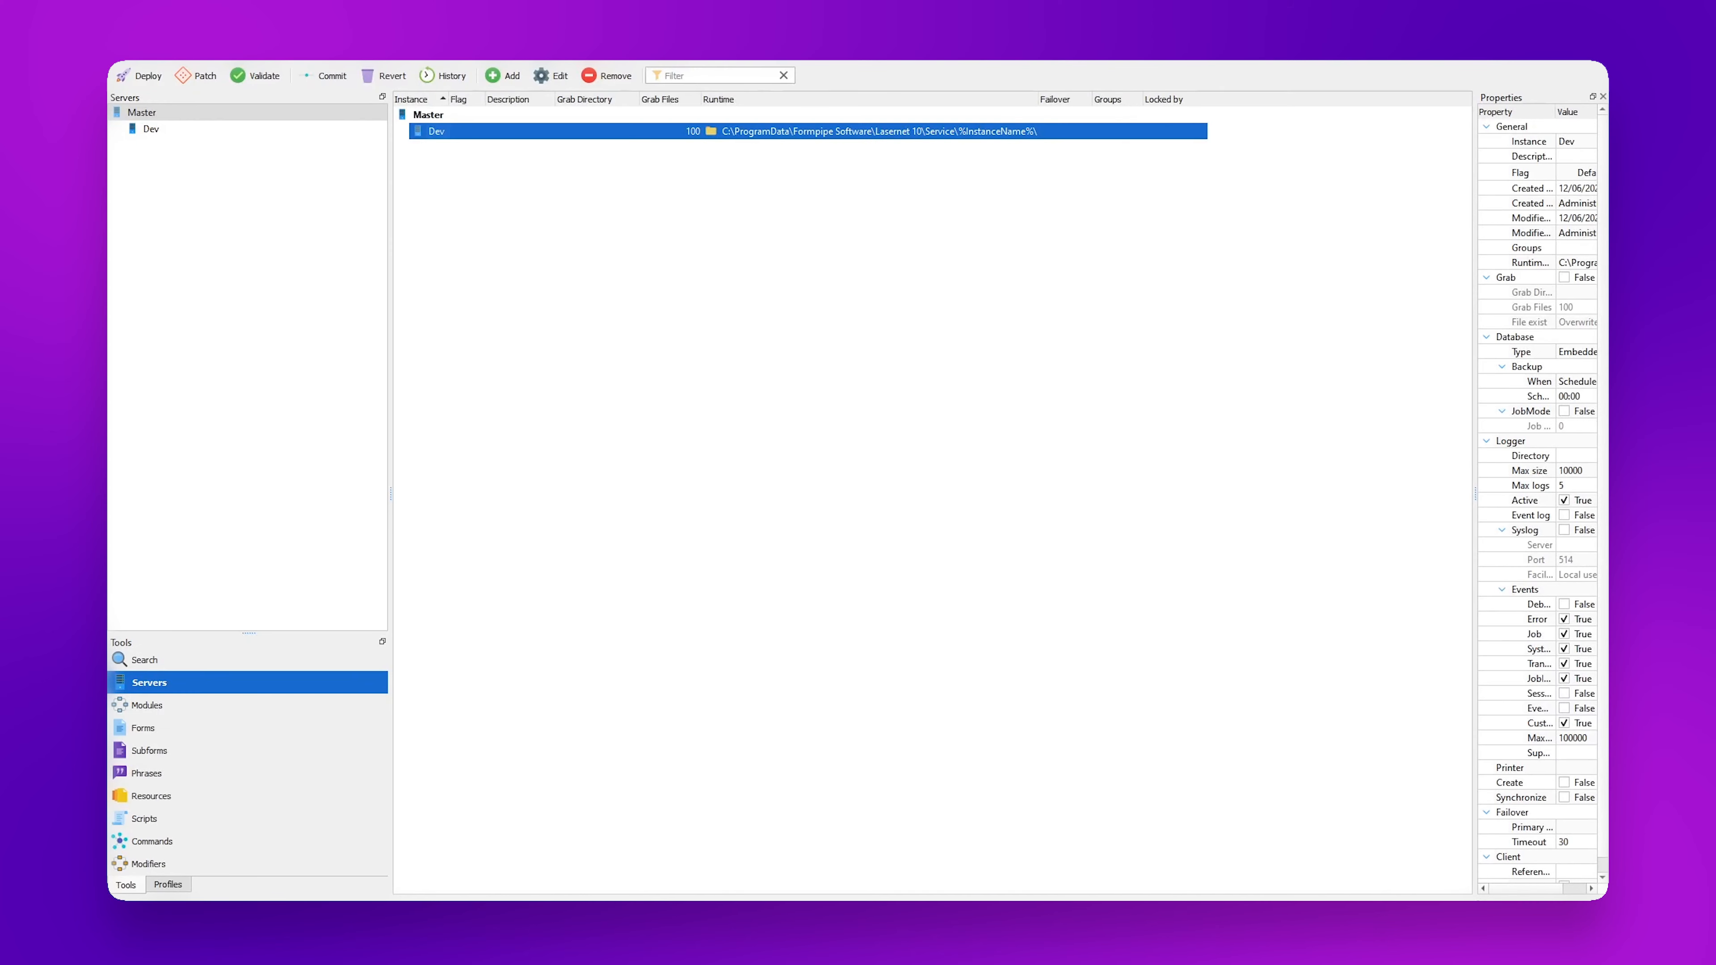
Step: In Lasernet Developer, add a server under Master using the Prod instance and keep its default properties
left_click(628, 336)
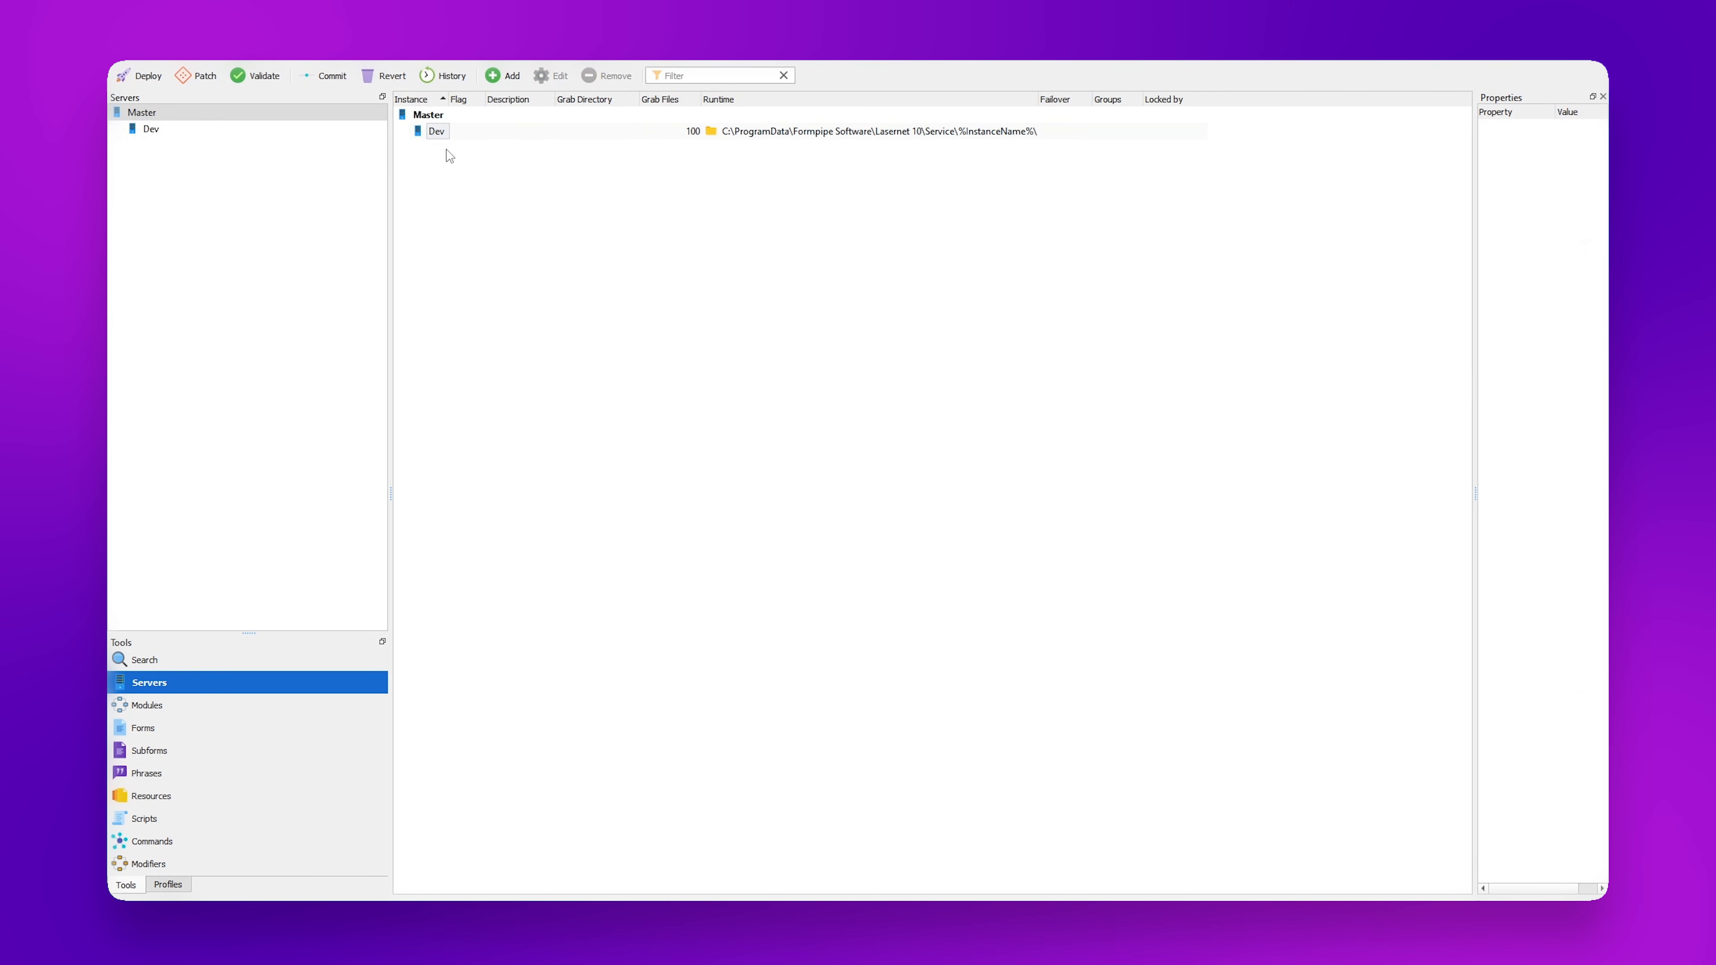
left_click(509, 83)
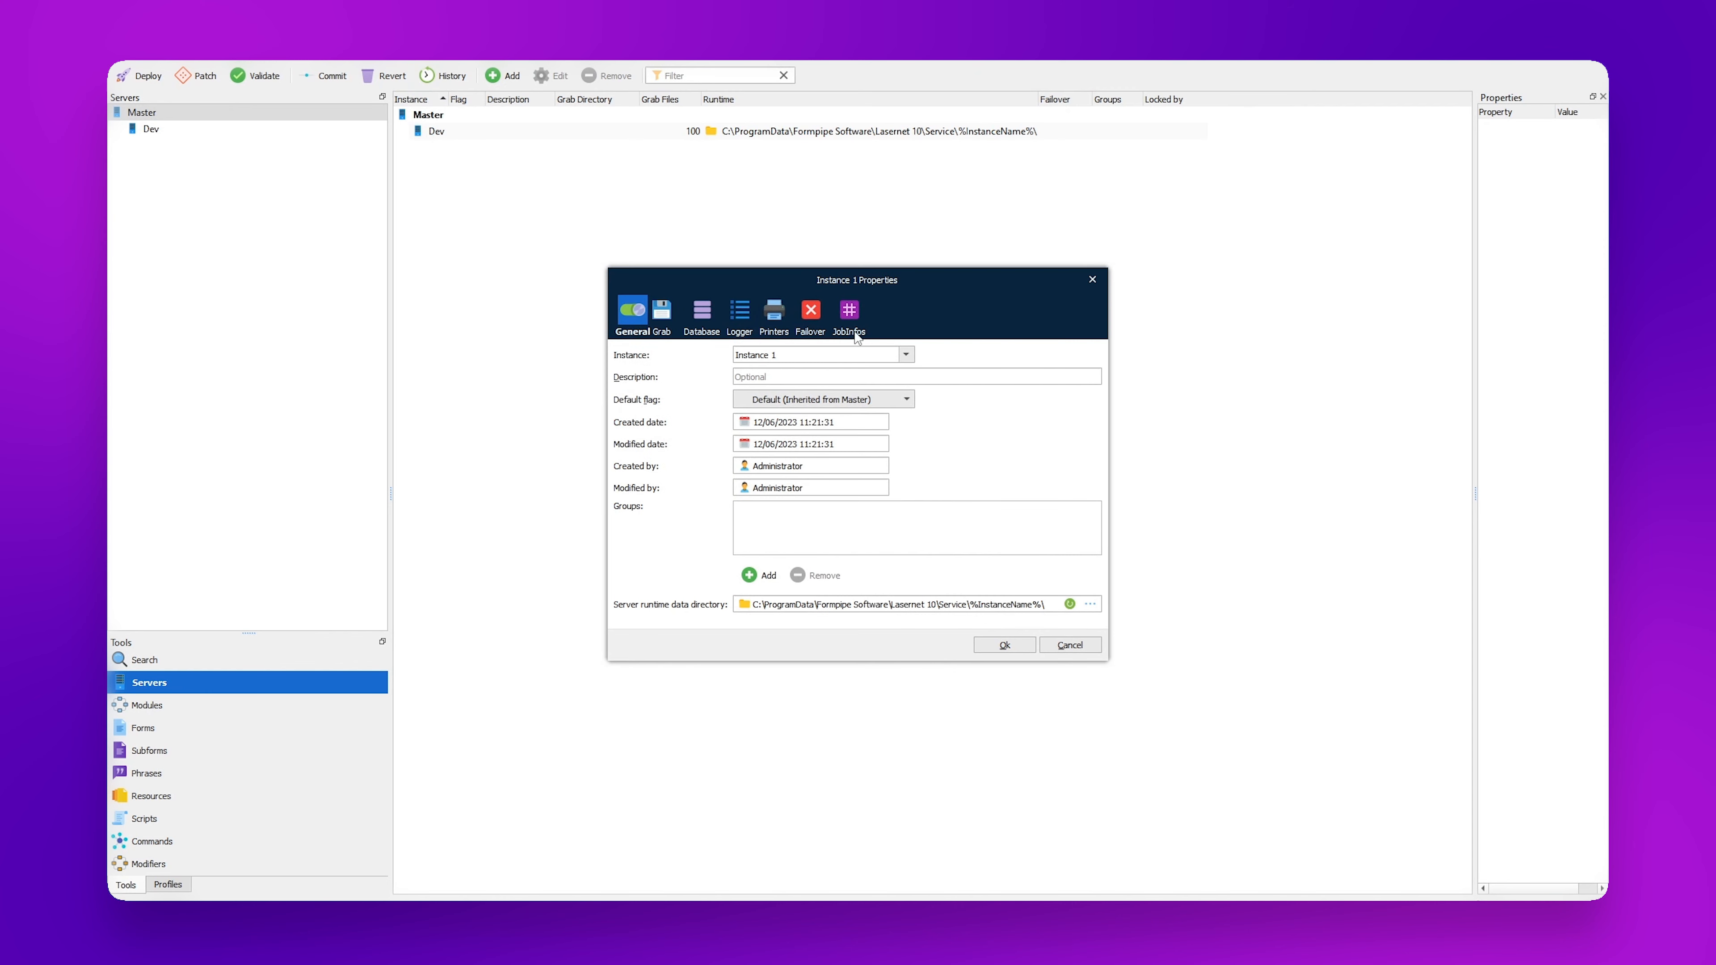
left_click(907, 355)
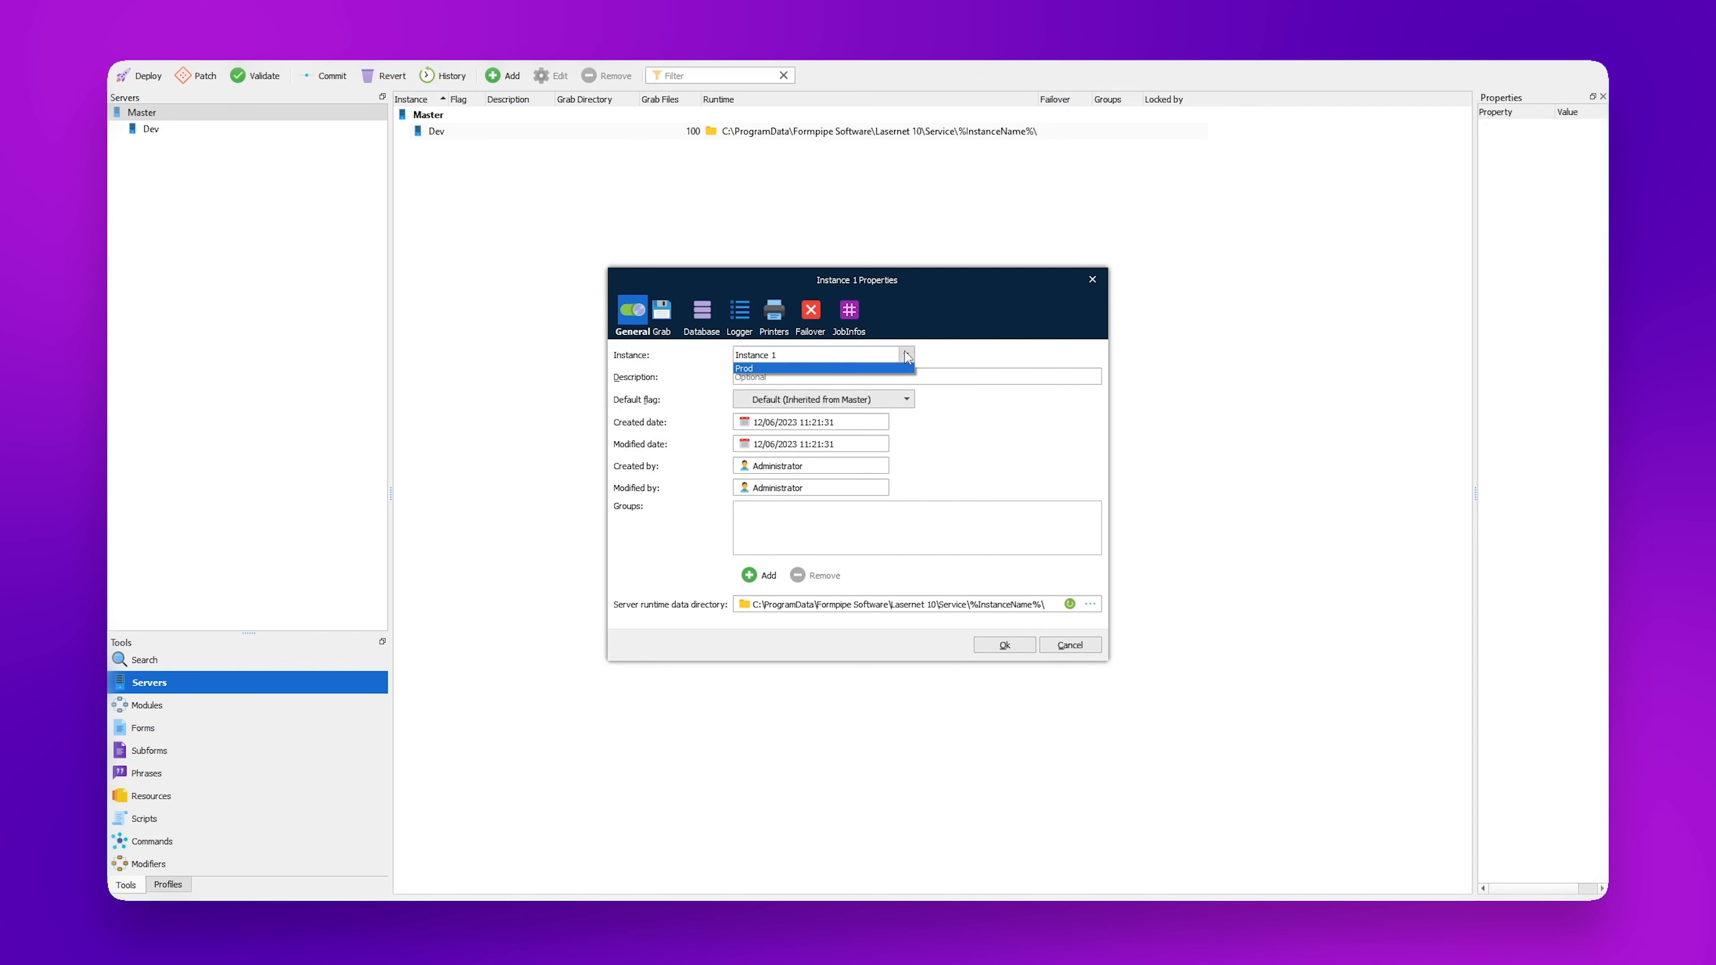
left_click(755, 371)
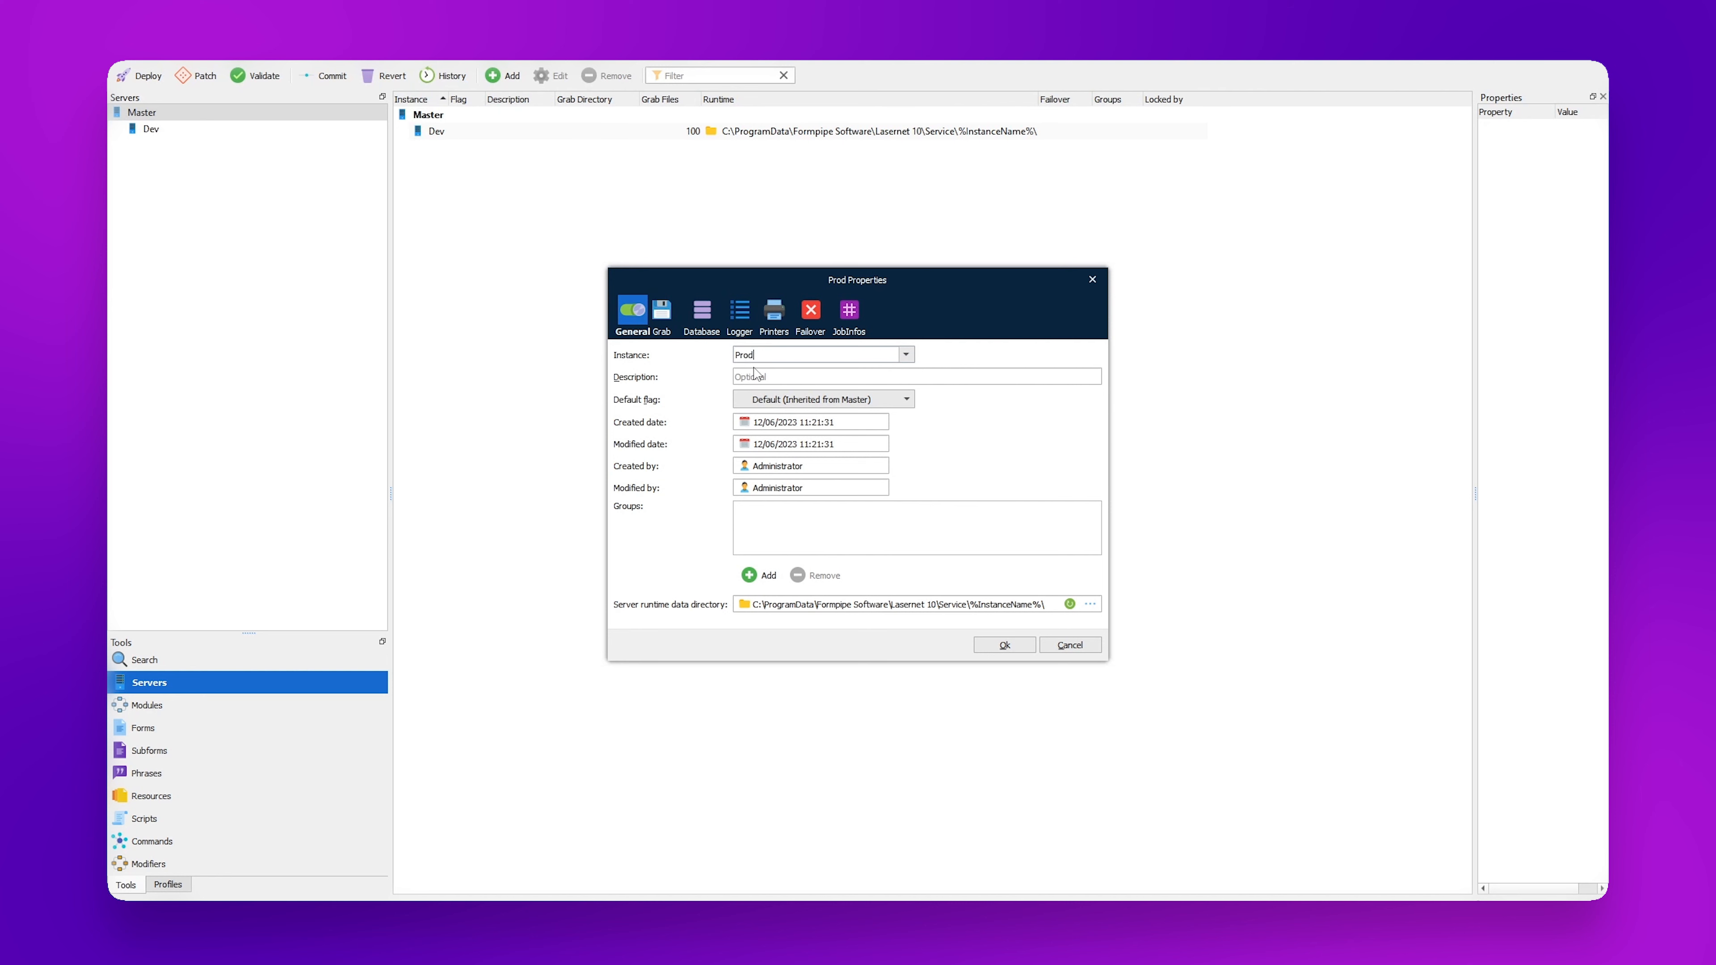
left_click(1010, 645)
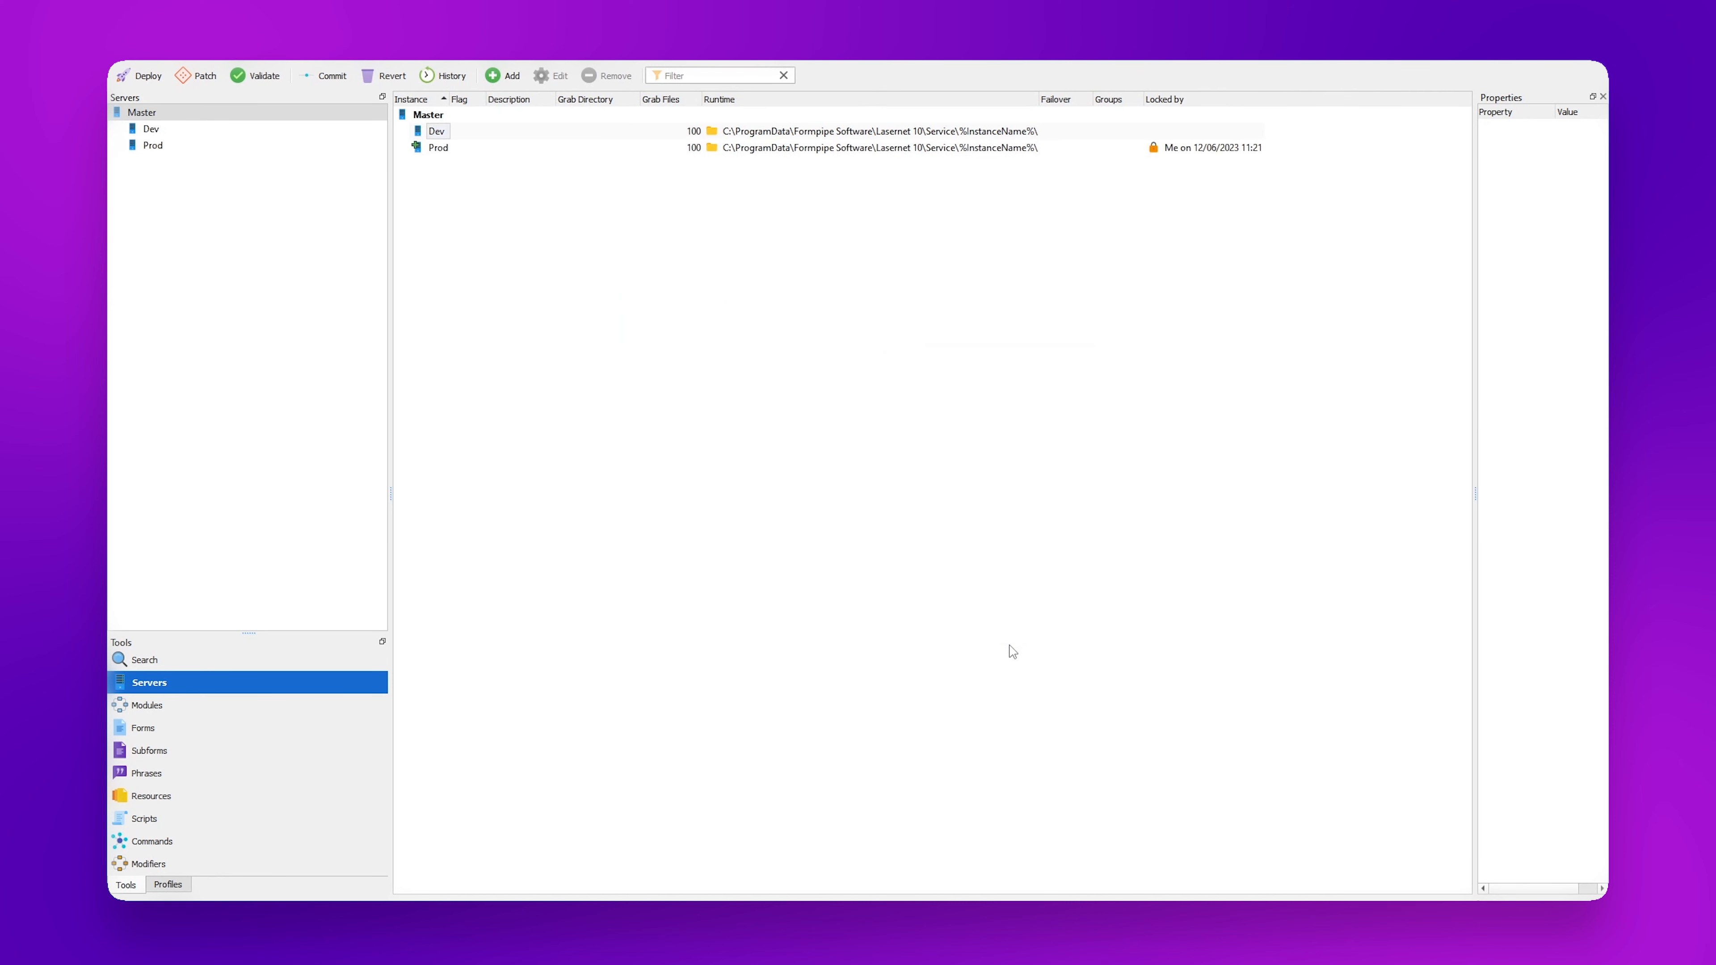
Step: Commit the added Prod server with the message "added new server"
left_click(325, 75)
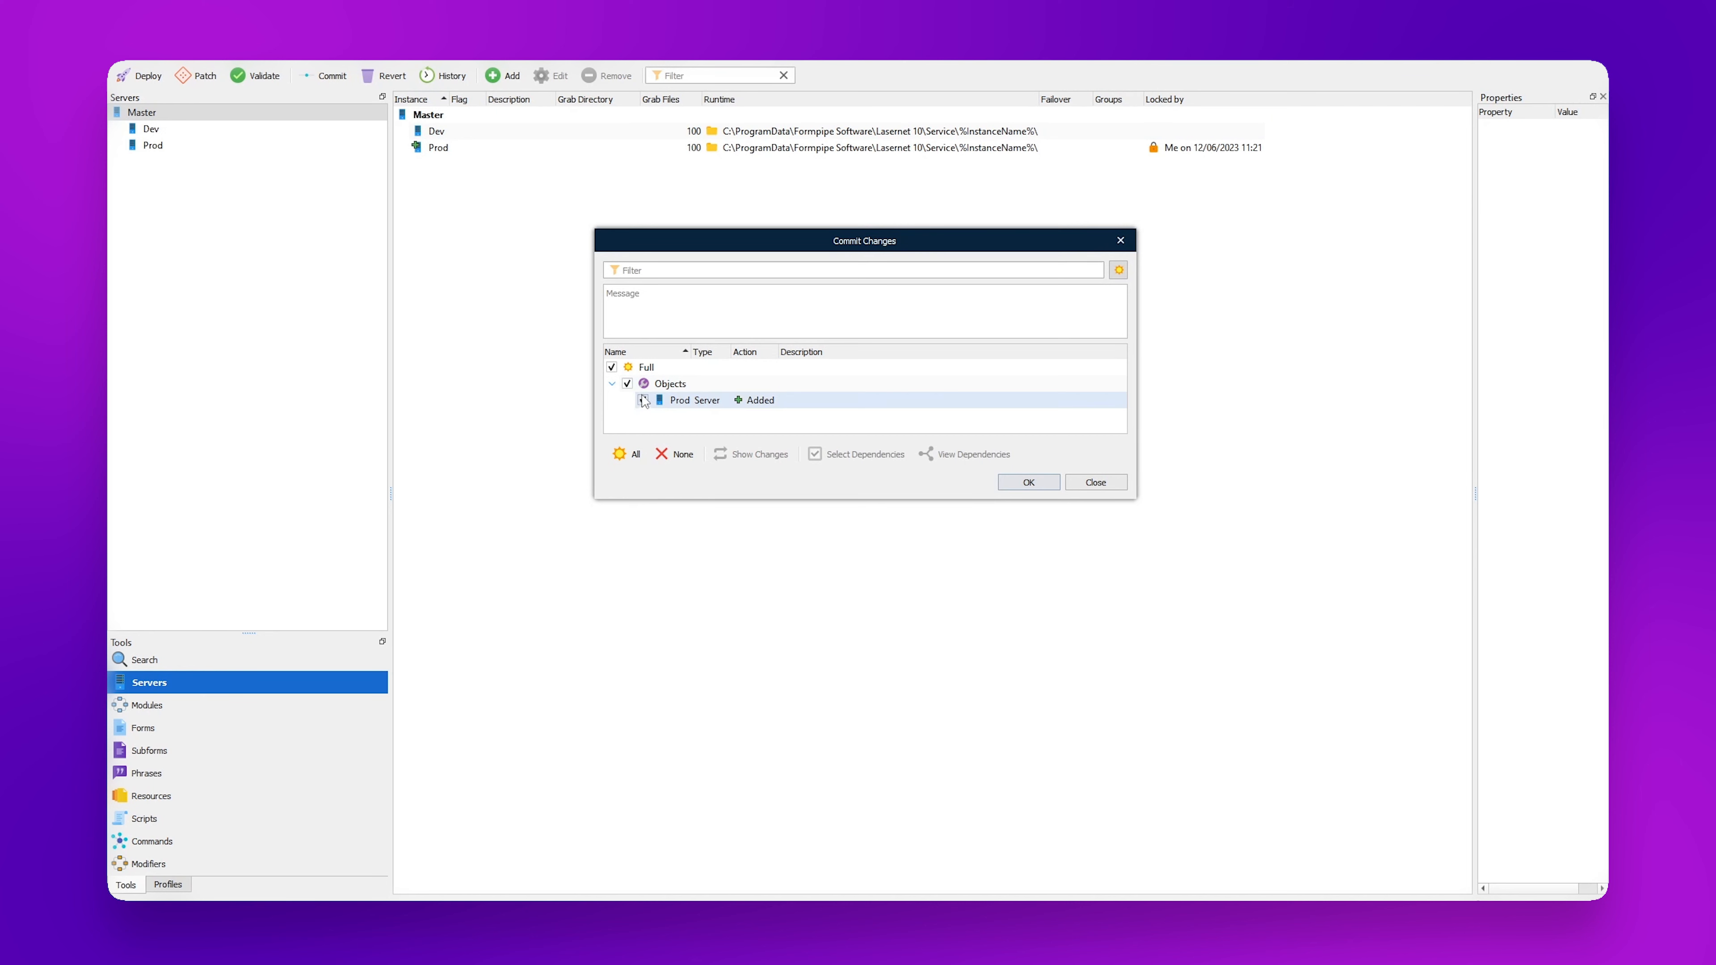
type("added new server")
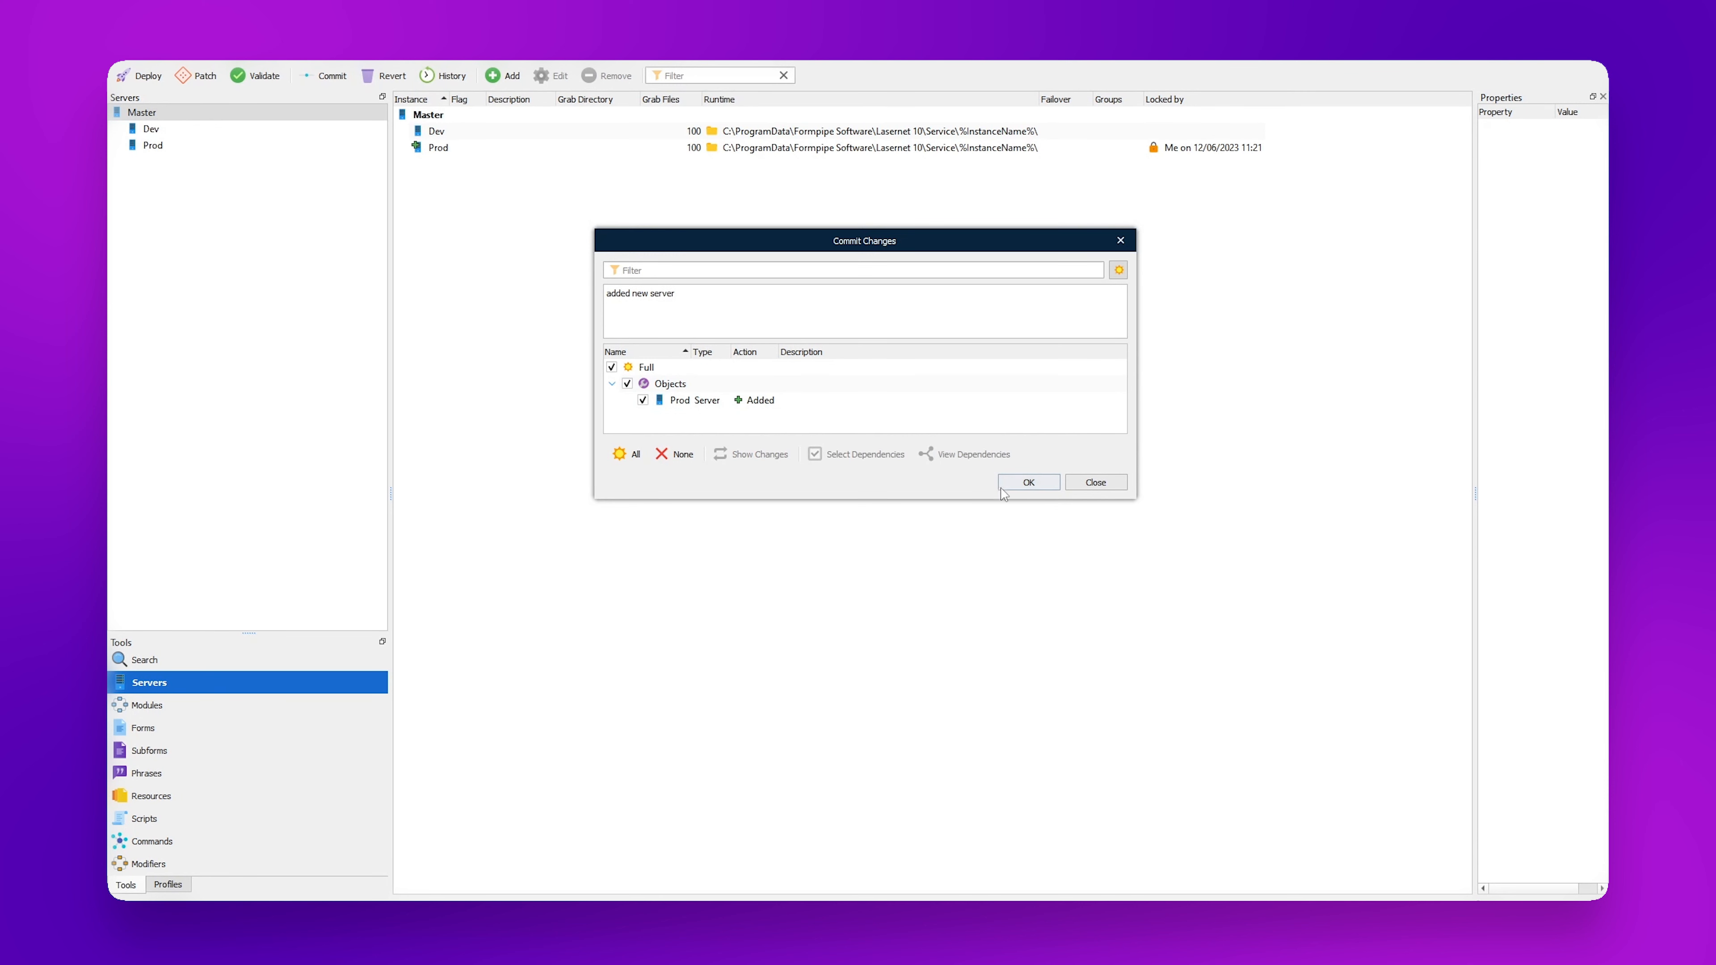
left_click(1027, 482)
left_click(853, 431)
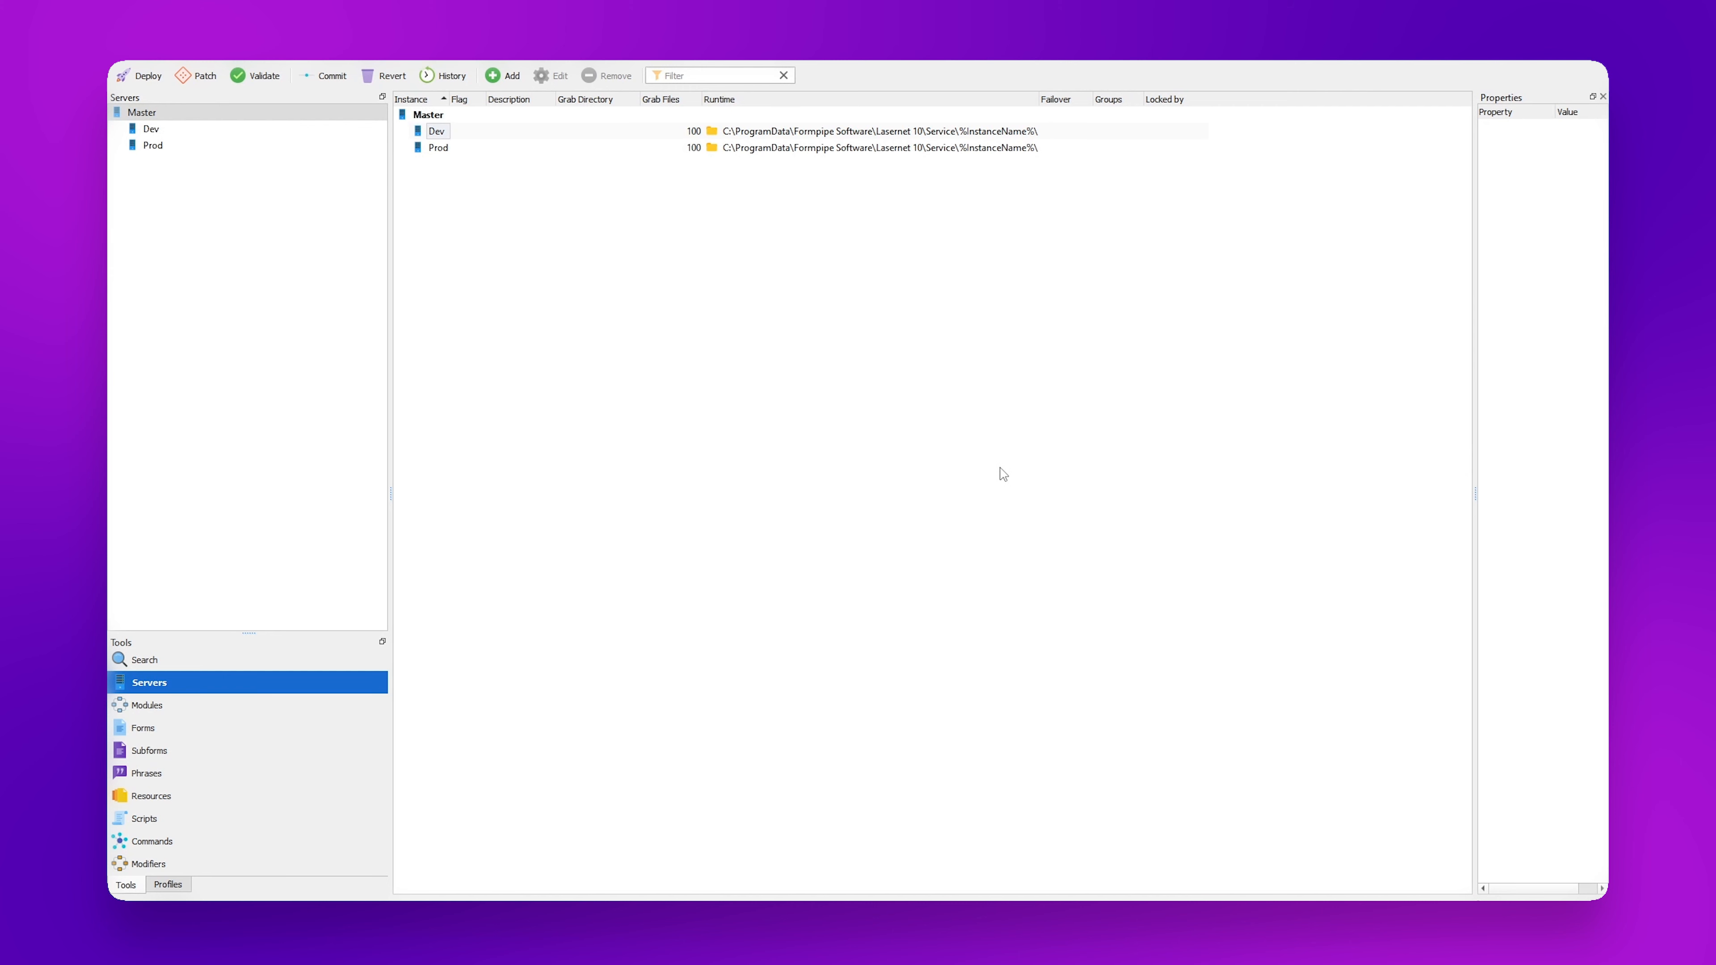